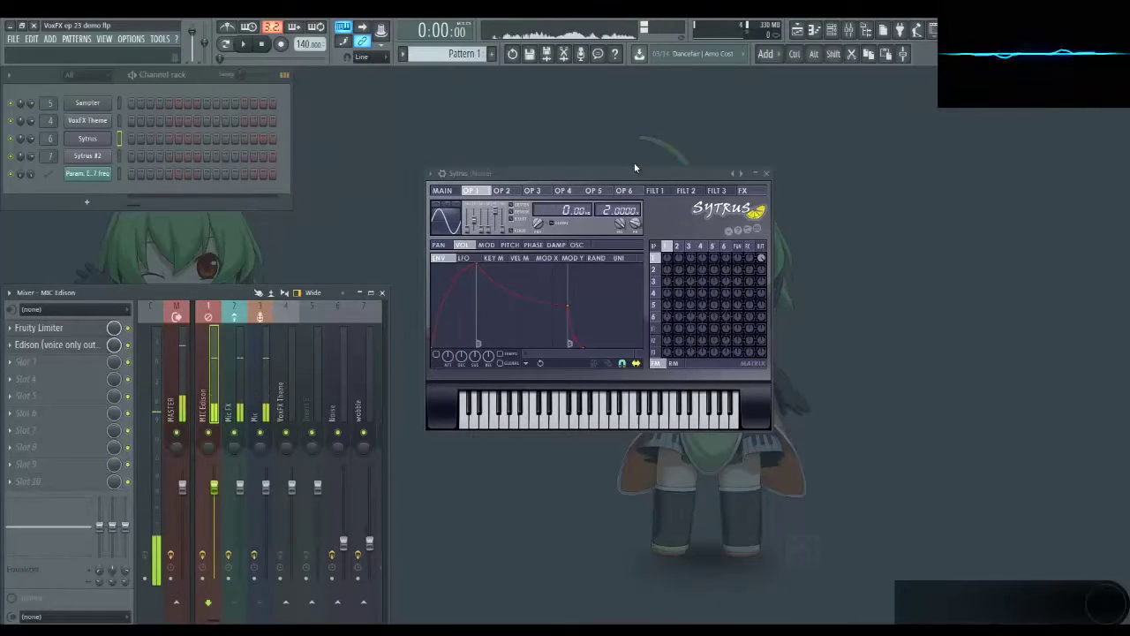
- Try layering further operators into the Sytrus output, with operator 2 at frequency ratio 4 and operator 4 at ratio 3
drag(632, 173, 609, 161)
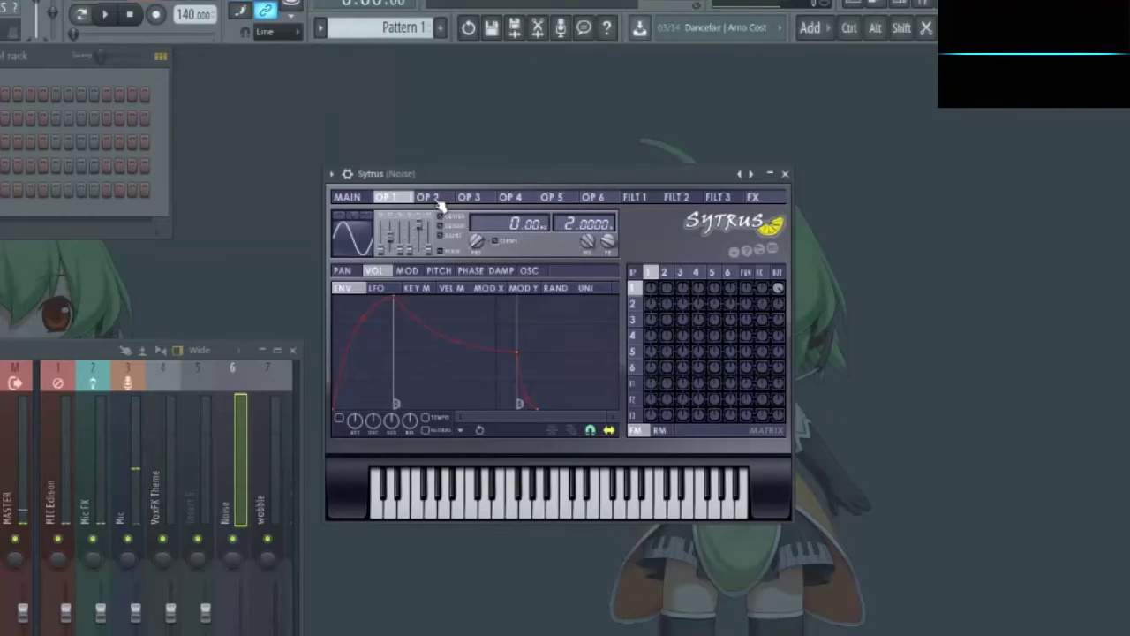
click(443, 203)
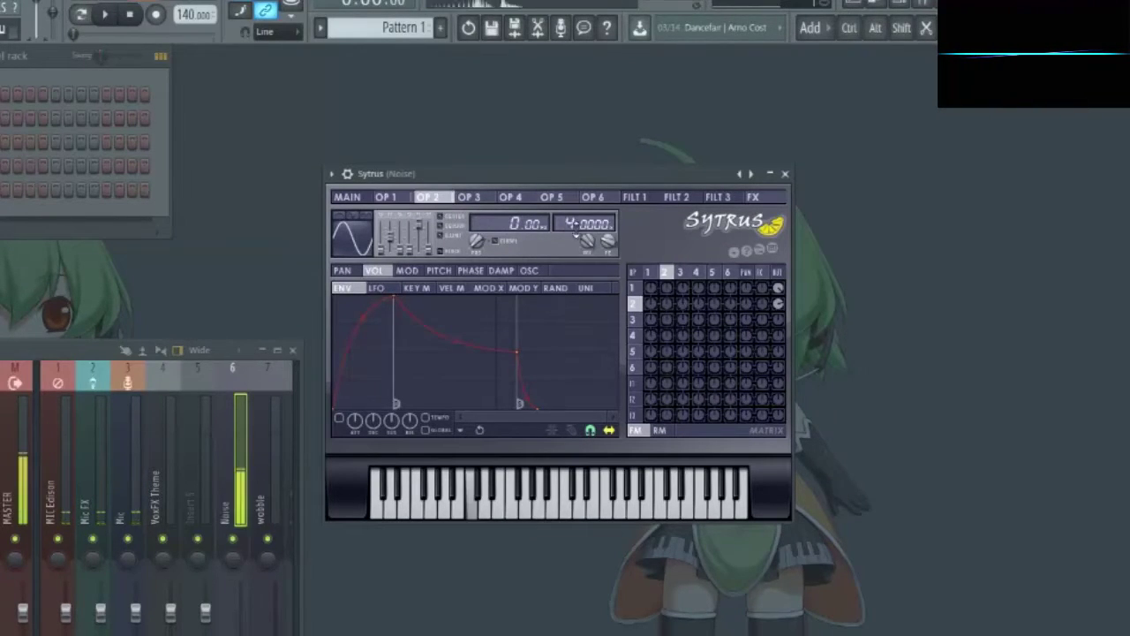
drag(777, 336, 775, 318)
click(518, 199)
drag(574, 225, 574, 212)
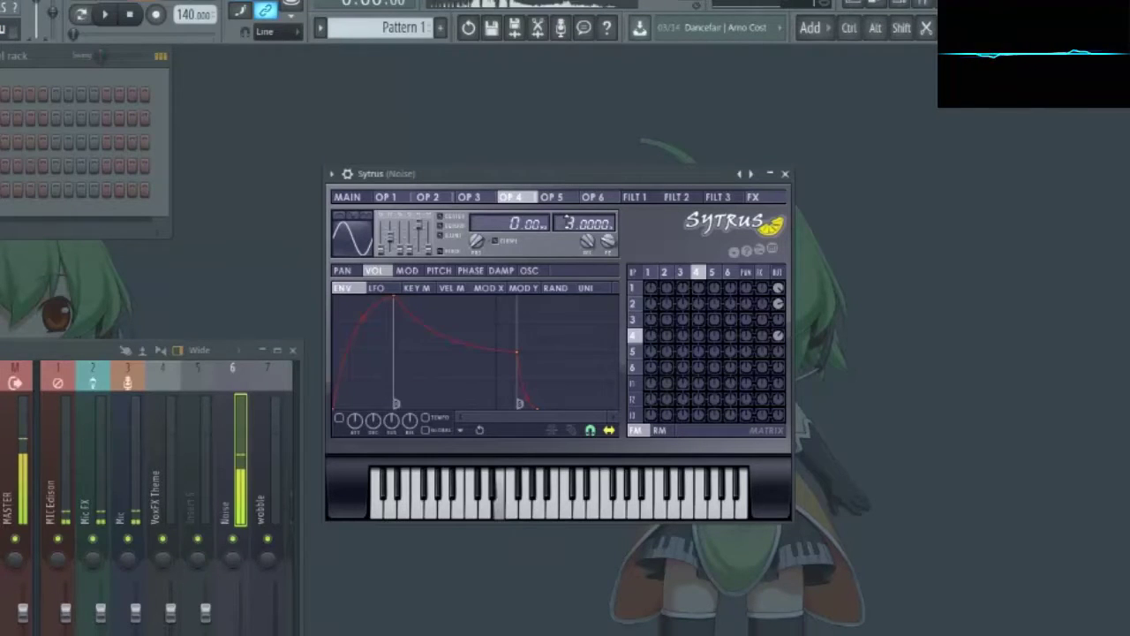
click(594, 197)
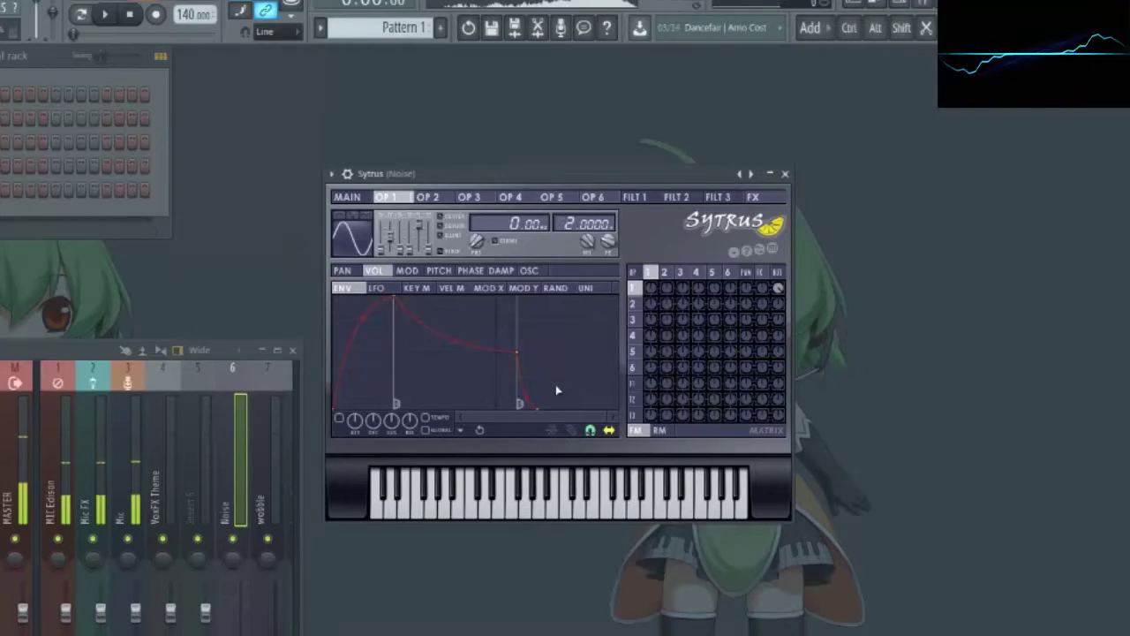
- Examine operator 1's pitch, volume, velocity and random articulators, the three filter pages and the main page, finishing on operator 1's volume settings
click(439, 271)
click(374, 270)
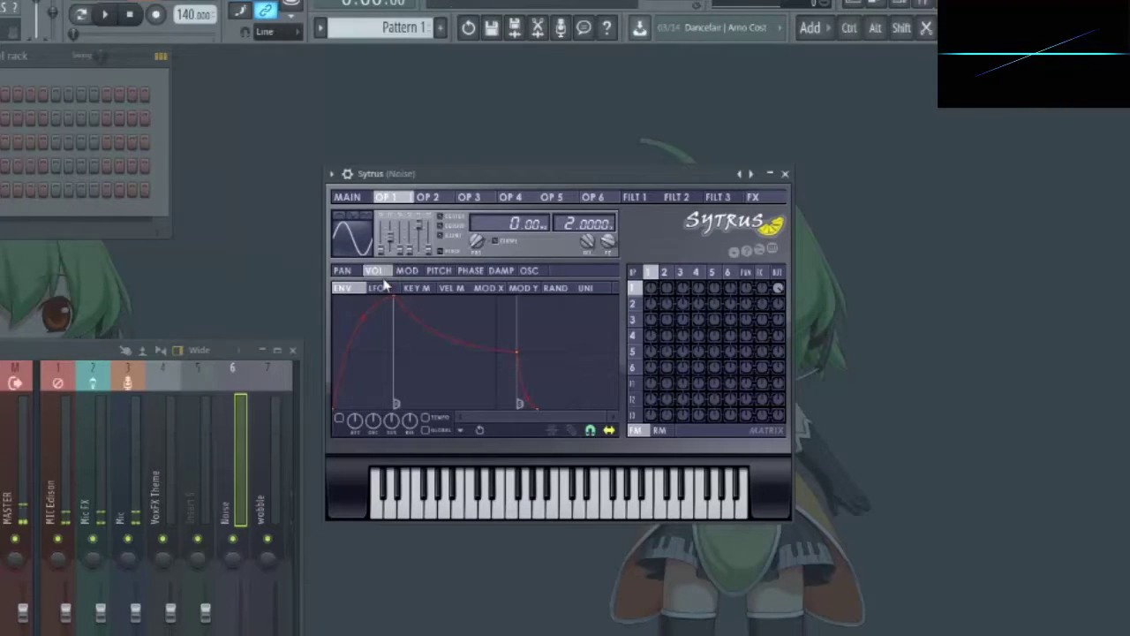
click(449, 289)
click(556, 288)
click(718, 197)
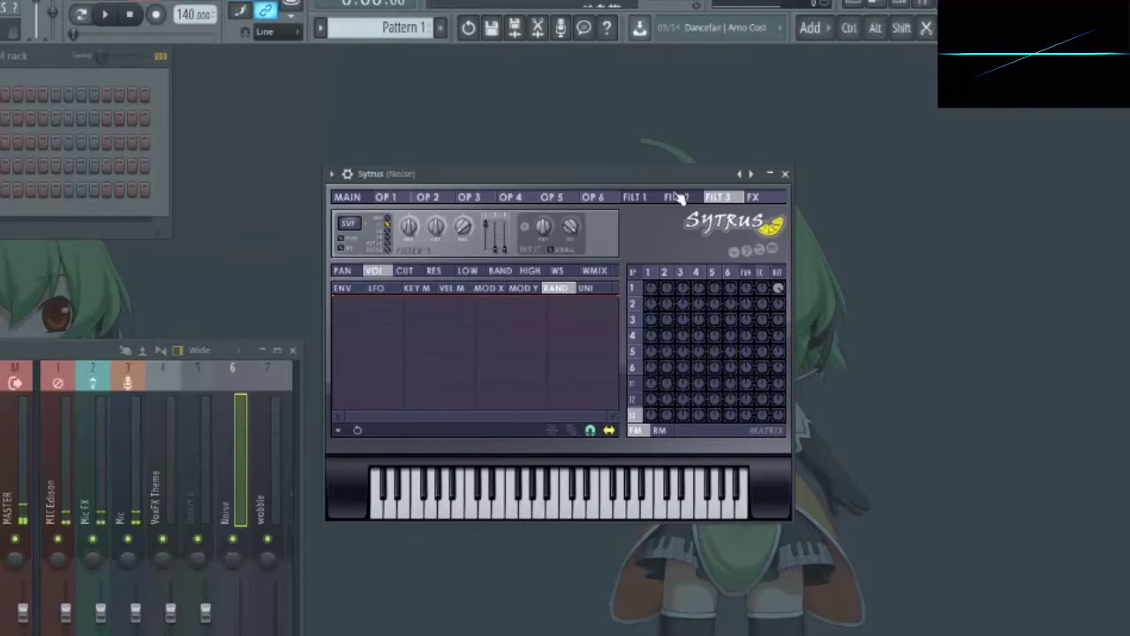
click(677, 197)
click(634, 197)
click(348, 198)
click(397, 198)
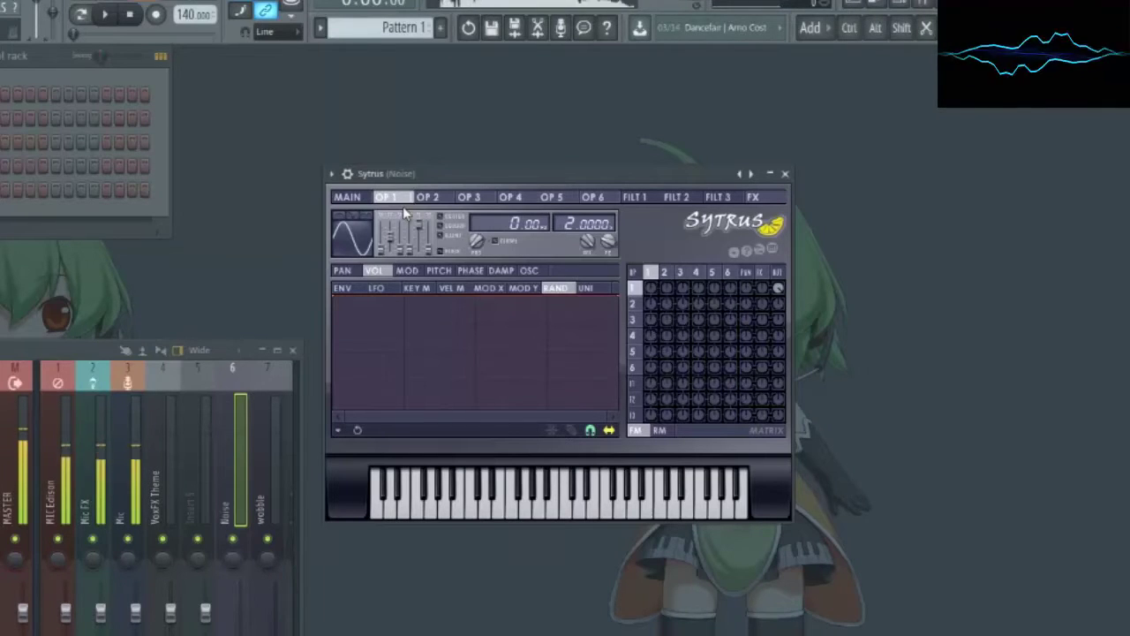
click(385, 277)
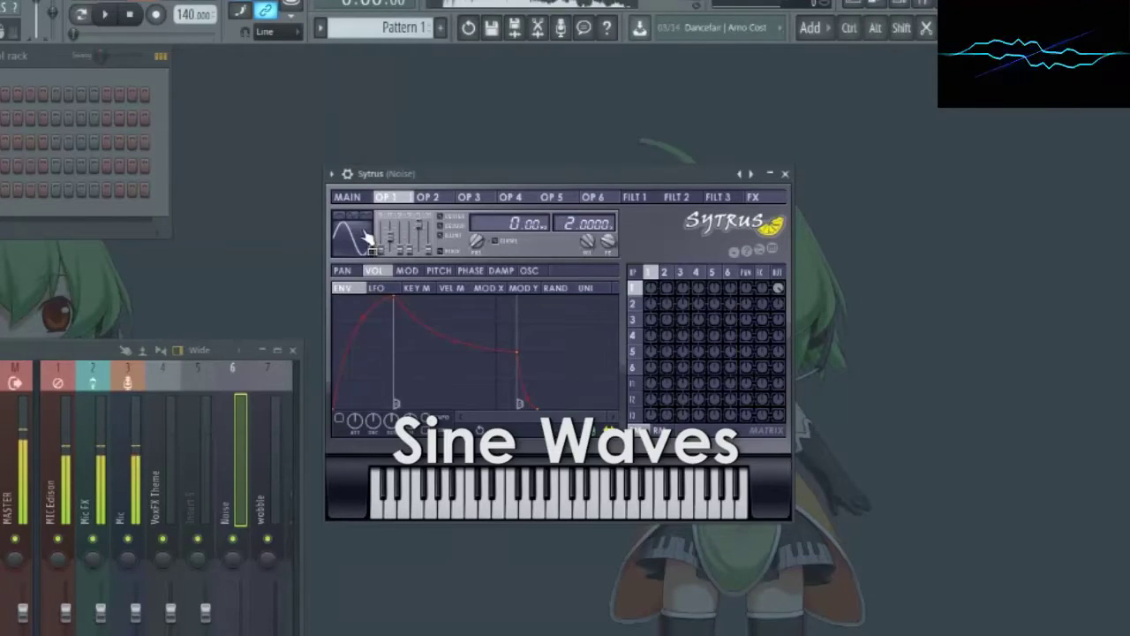
- Play several notes to audition operator 1's sine wave
key(z)
key(c)
key(b)
key(z)
key(c)
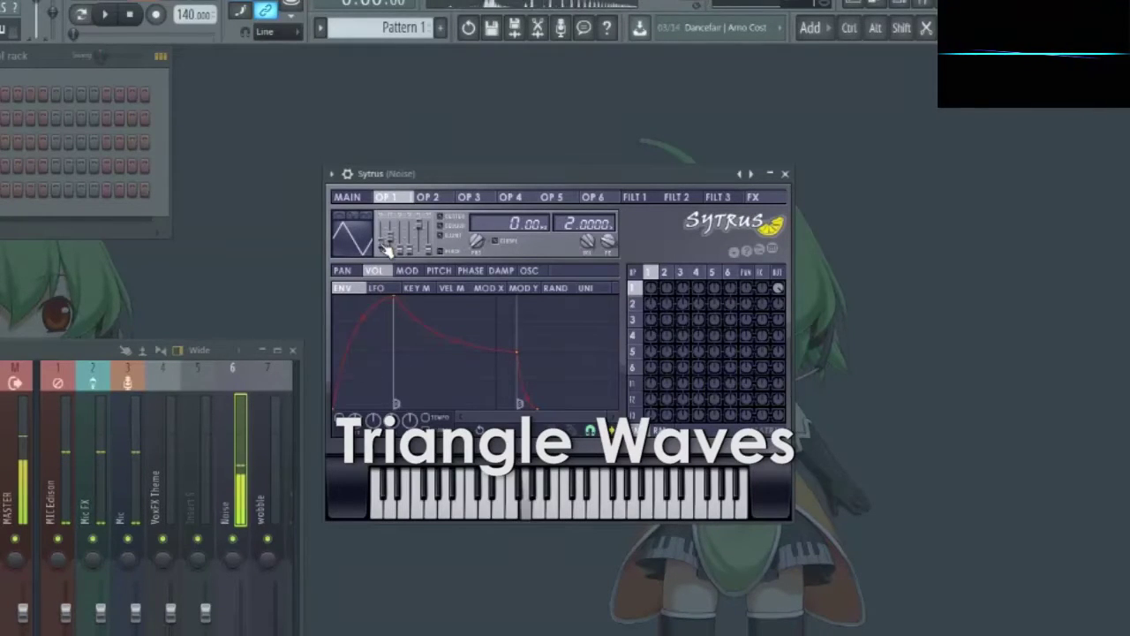
- Sweep operator 1's oscillator shape through triangle, sawtooth and pulse, return it to sine and raise its noise level
drag(383, 245, 383, 235)
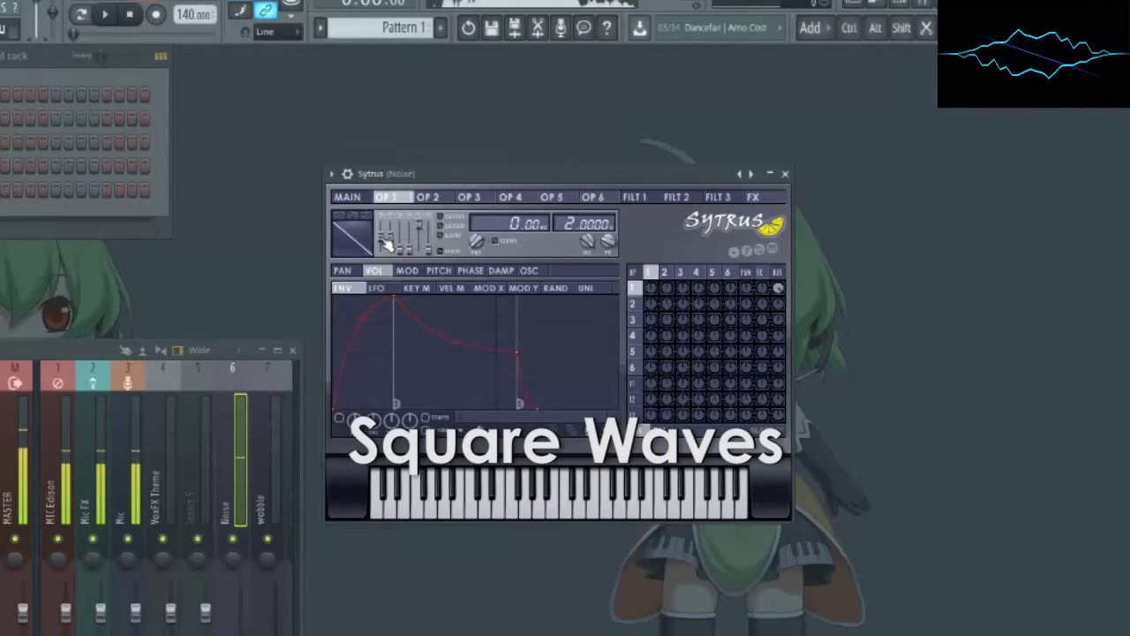
drag(383, 237, 383, 229)
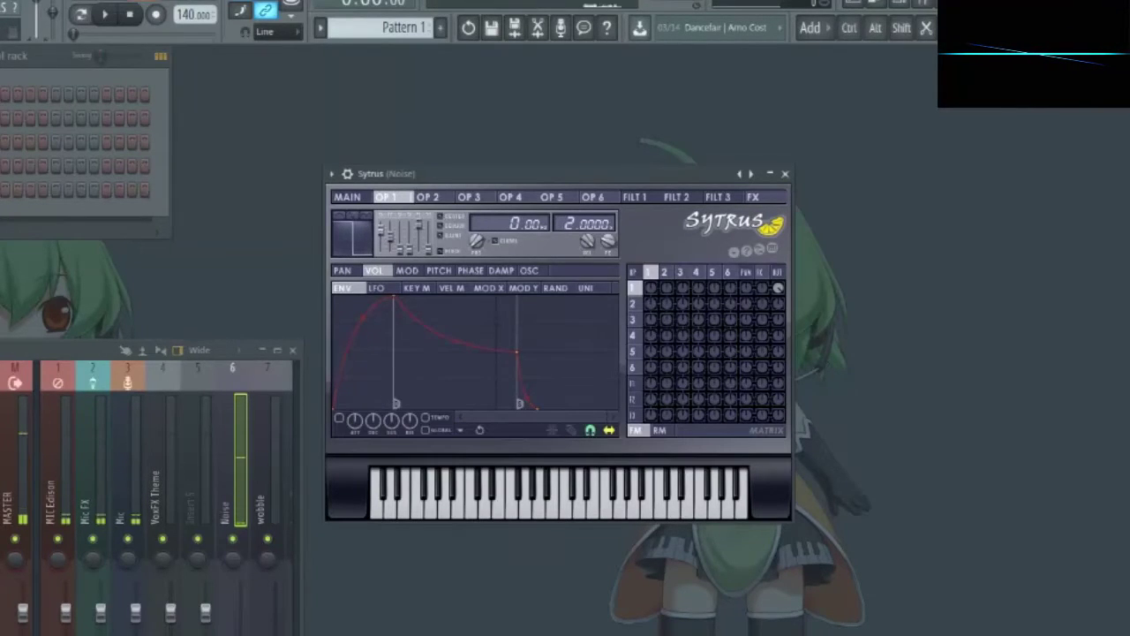
drag(383, 231, 430, 227)
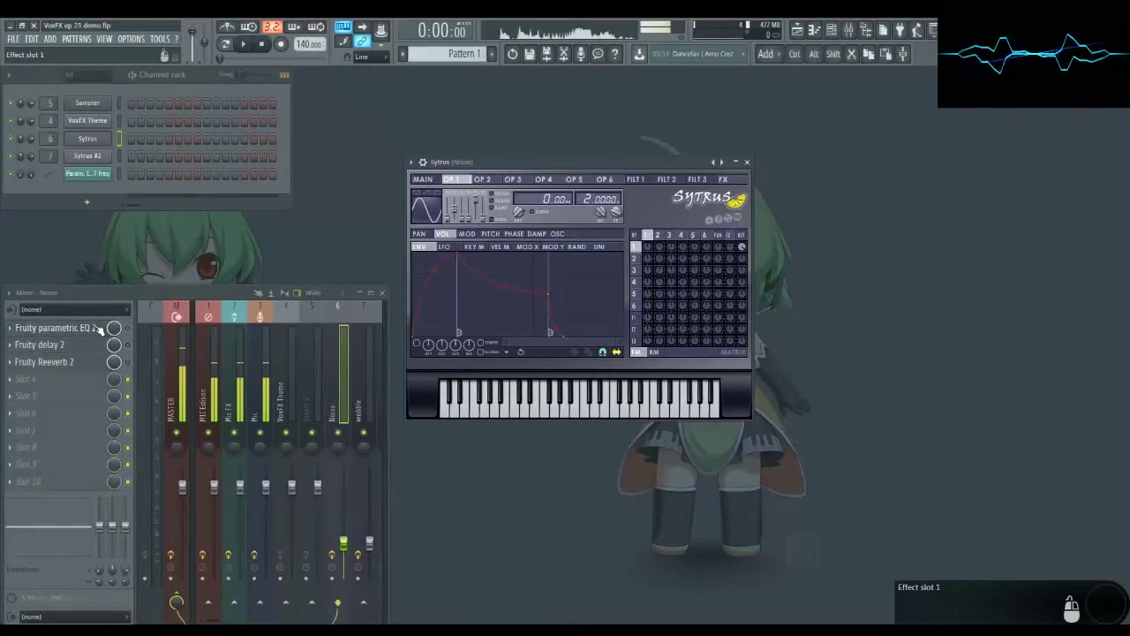
- Open and enable Fruity Parametric EQ 2 on the Noise mixer track and set band 7 to Low pass
click(100, 329)
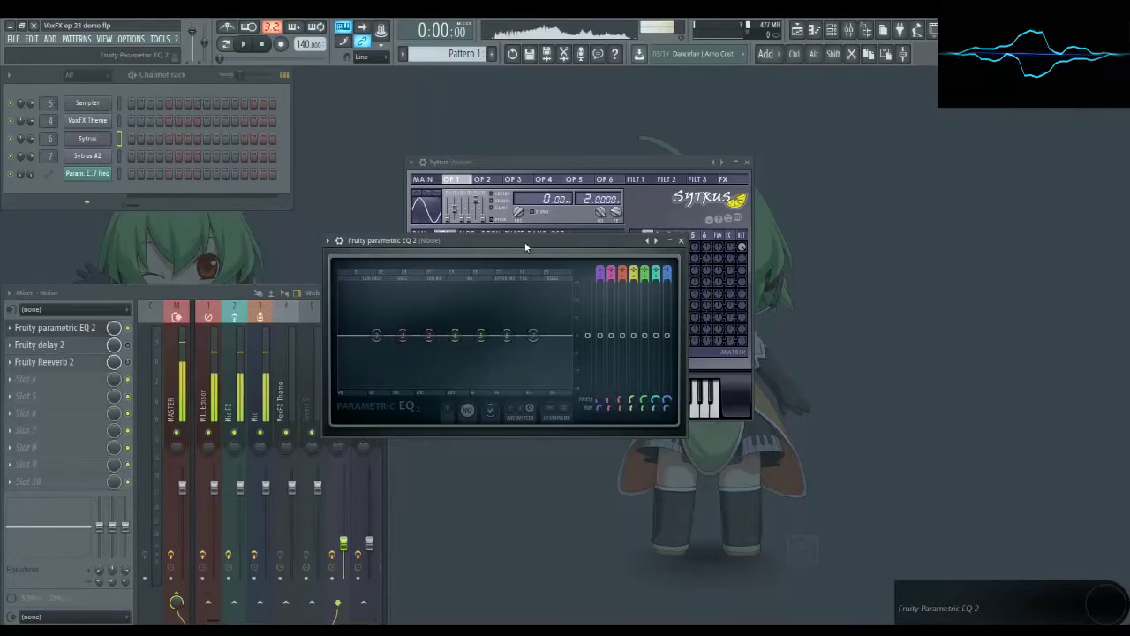
click(550, 161)
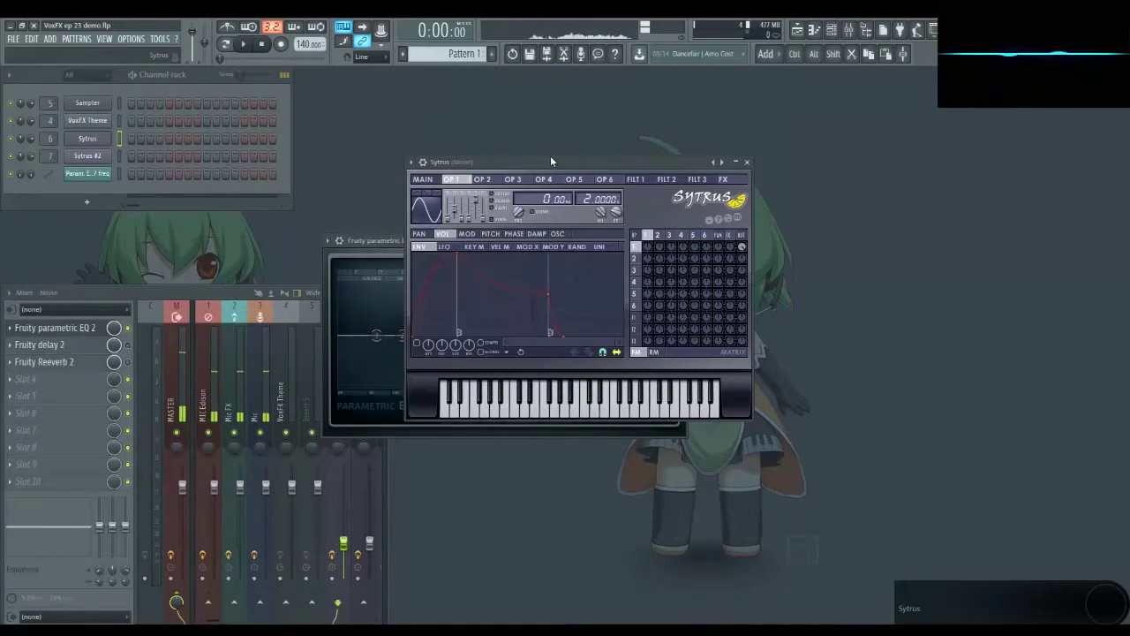
click(392, 243)
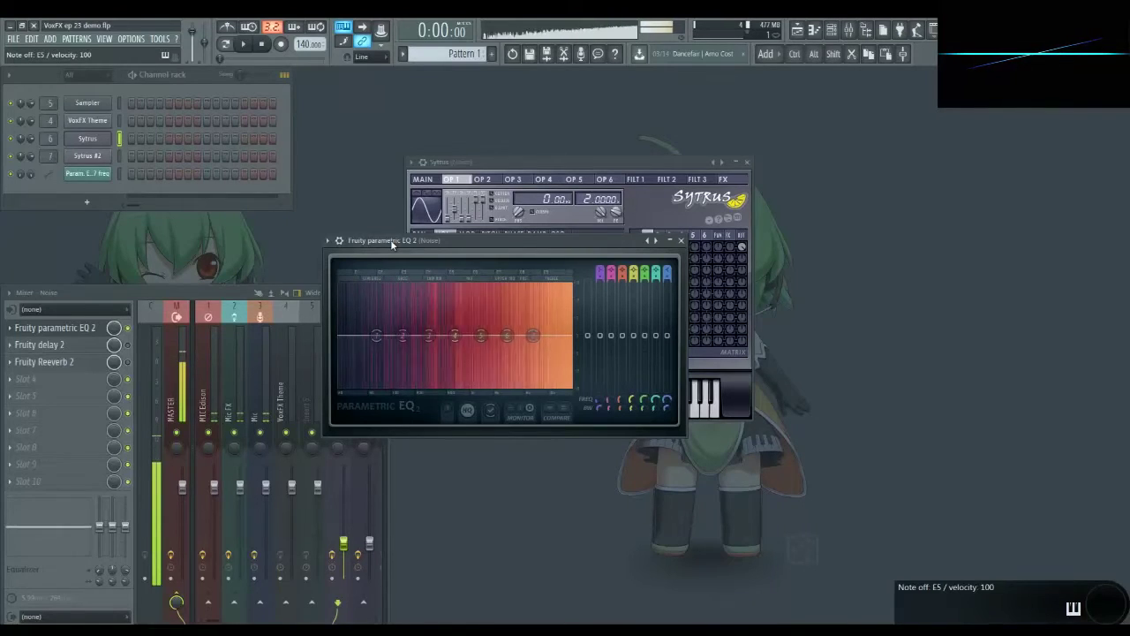
right_click(533, 341)
mouse_move(554, 367)
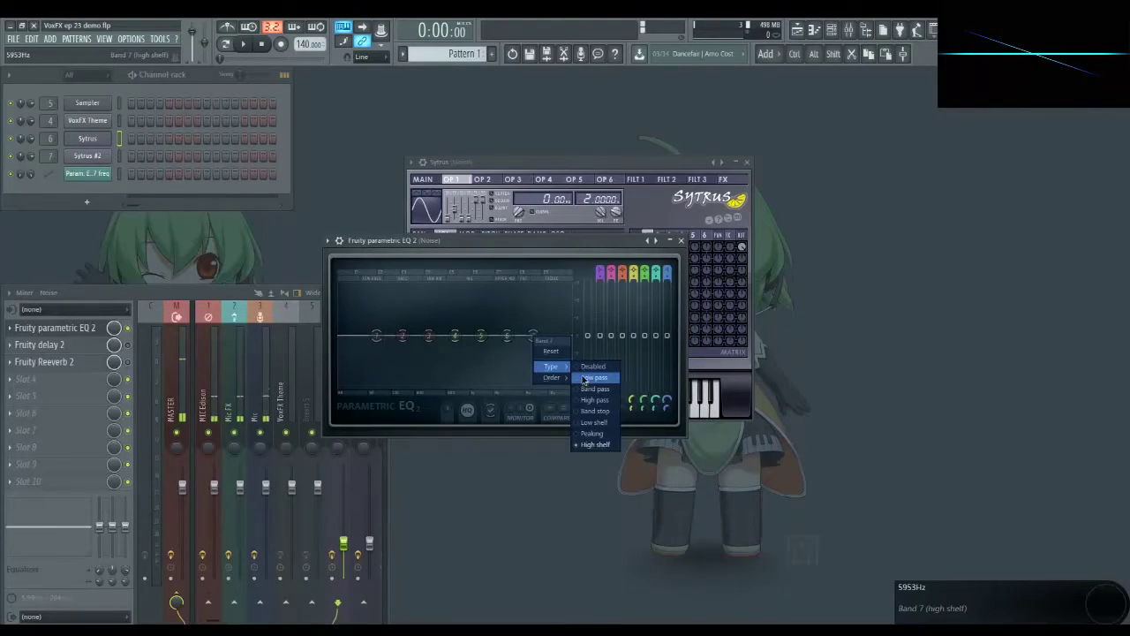
click(584, 378)
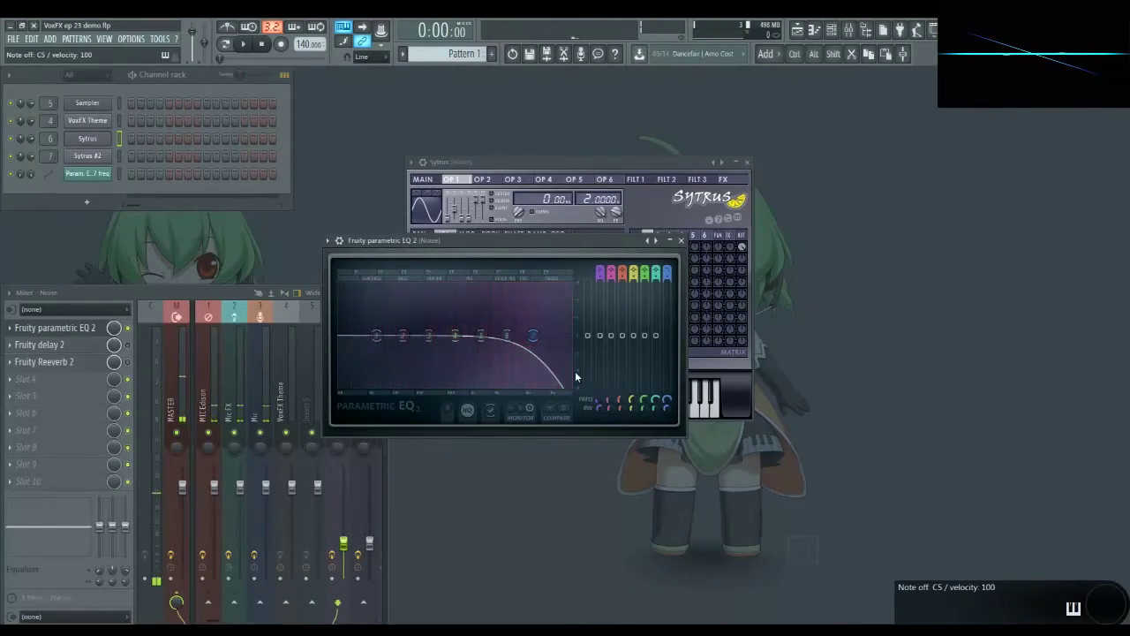
- Steepen band 7's low-pass order and narrow its width to about 24% for a resonant peak, auditioning it with test notes
key(space)
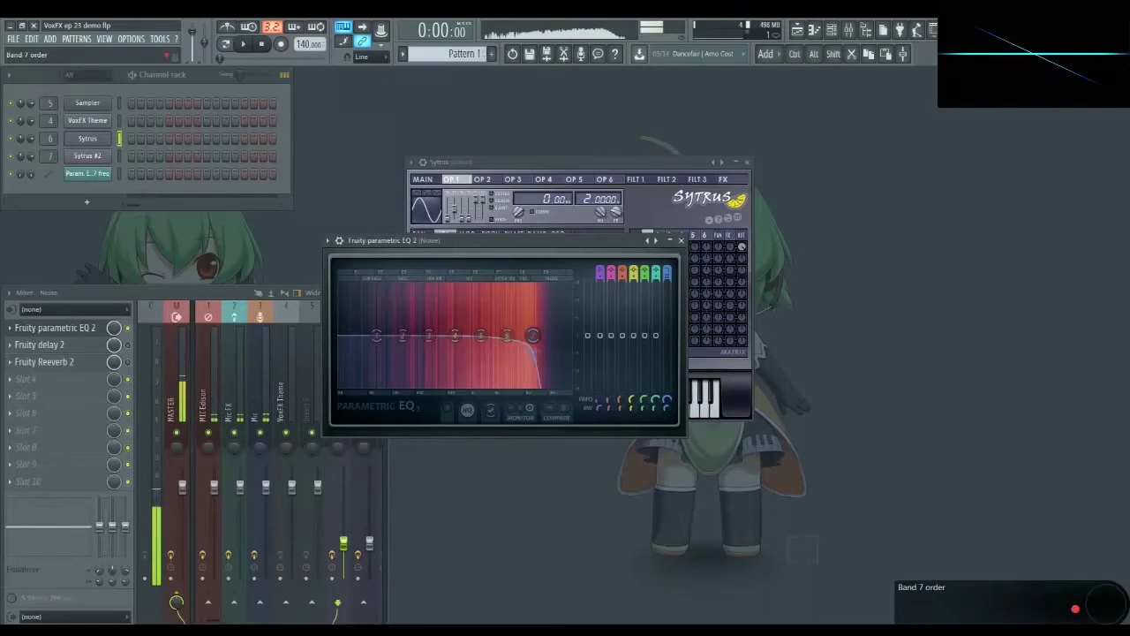
drag(669, 276, 669, 266)
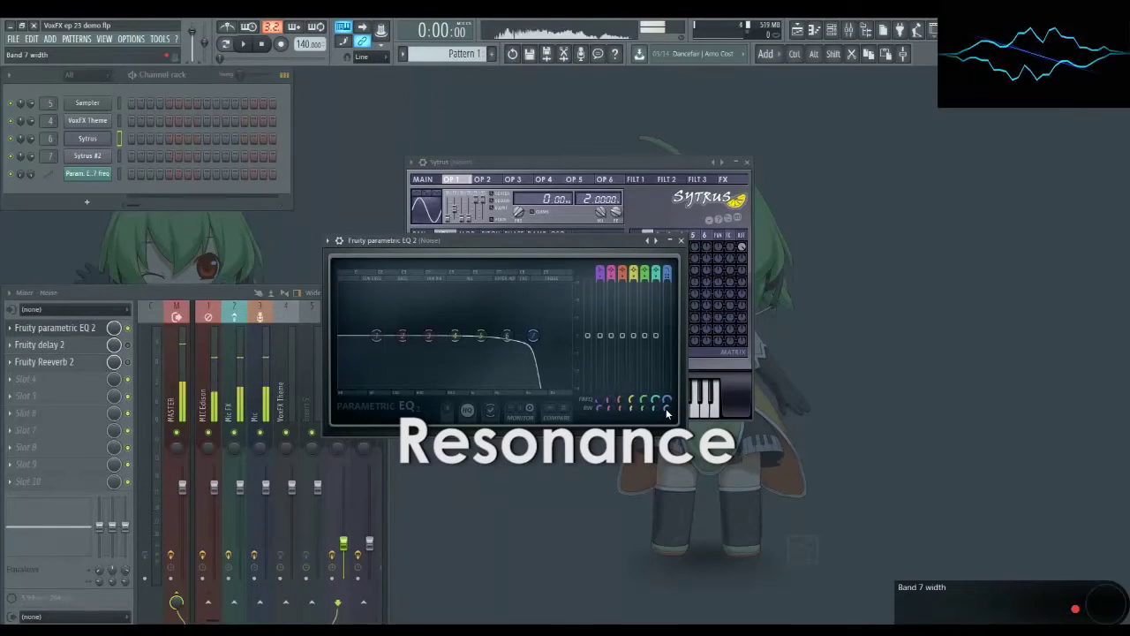
mouse_move(667, 413)
mouse_down()
mouse_move(667, 375)
mouse_move(667, 413)
mouse_up()
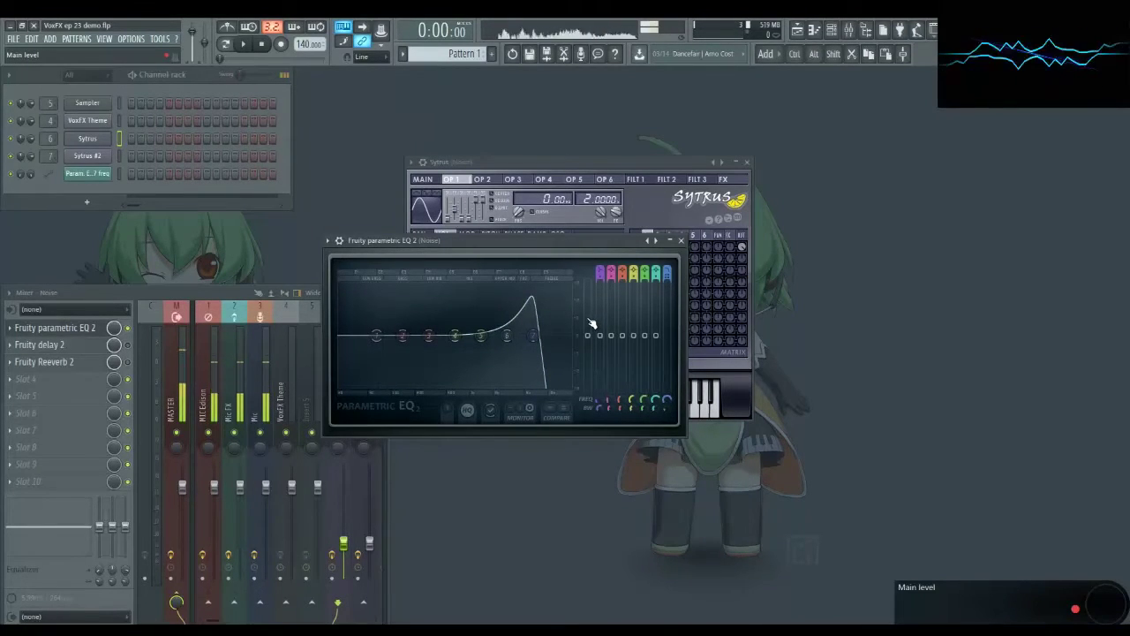
key(q)
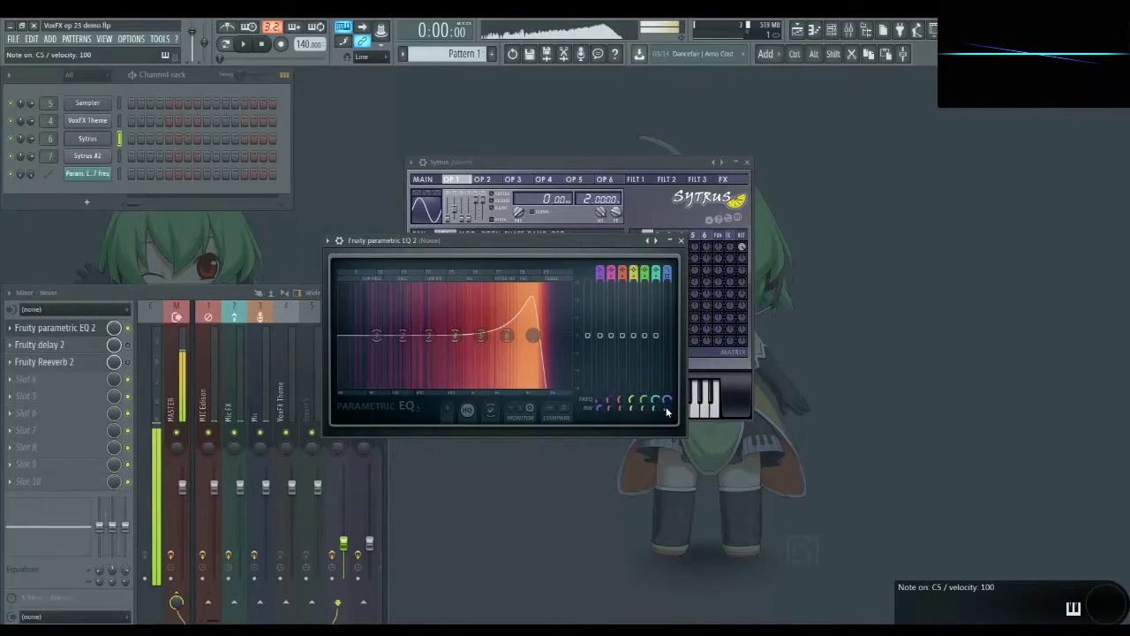
drag(667, 410, 666, 378)
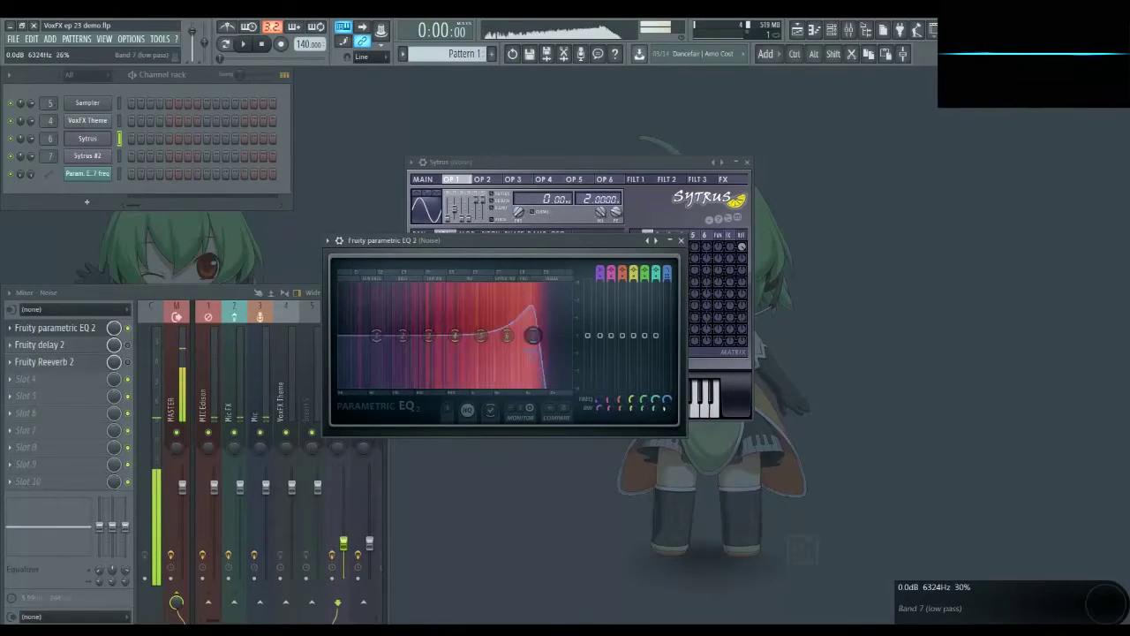
drag(667, 378, 666, 411)
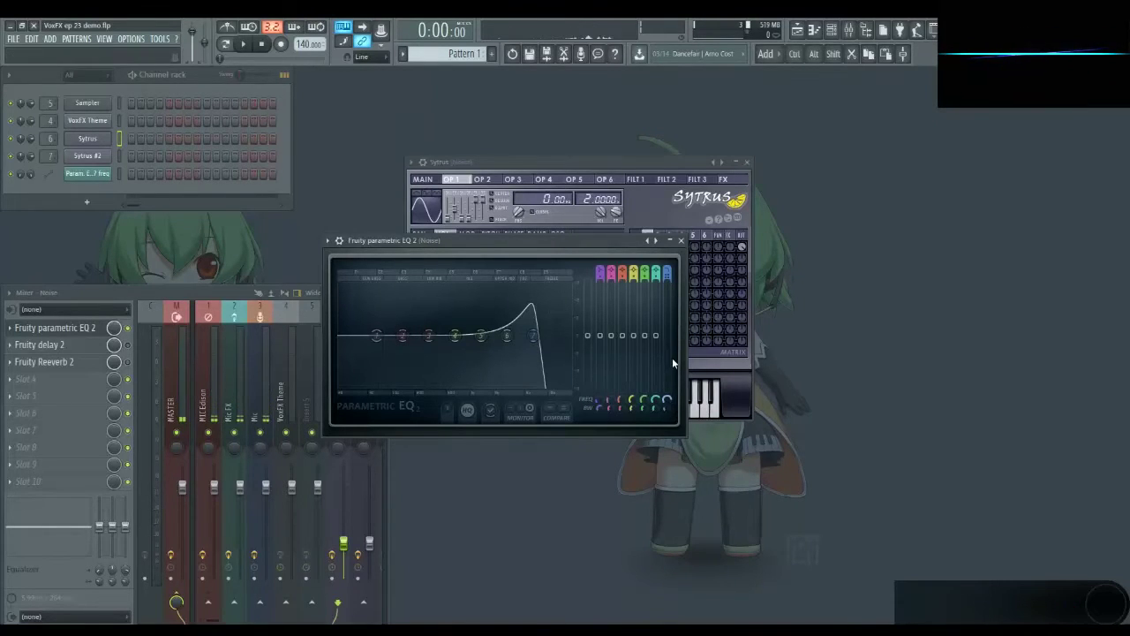
- Sweep band 7's cutoff down to about 3589 Hz and back up while playing a note
drag(666, 400, 667, 400)
mouse_move(533, 335)
mouse_down()
mouse_move(381, 334)
mouse_move(567, 334)
mouse_move(373, 334)
mouse_move(512, 334)
mouse_up()
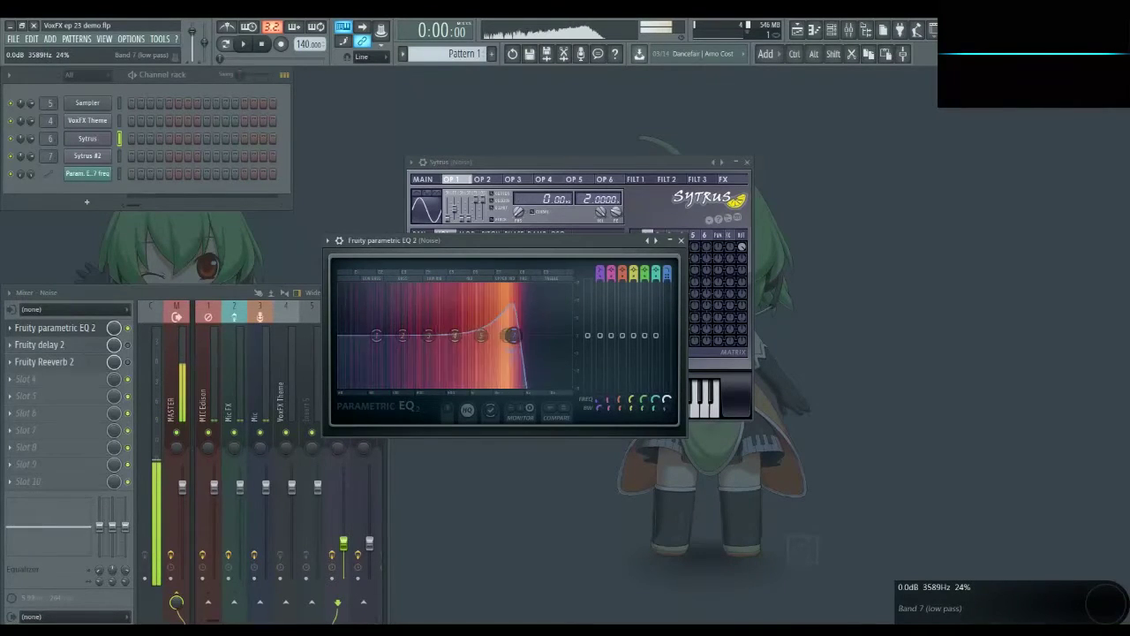
drag(667, 401, 667, 388)
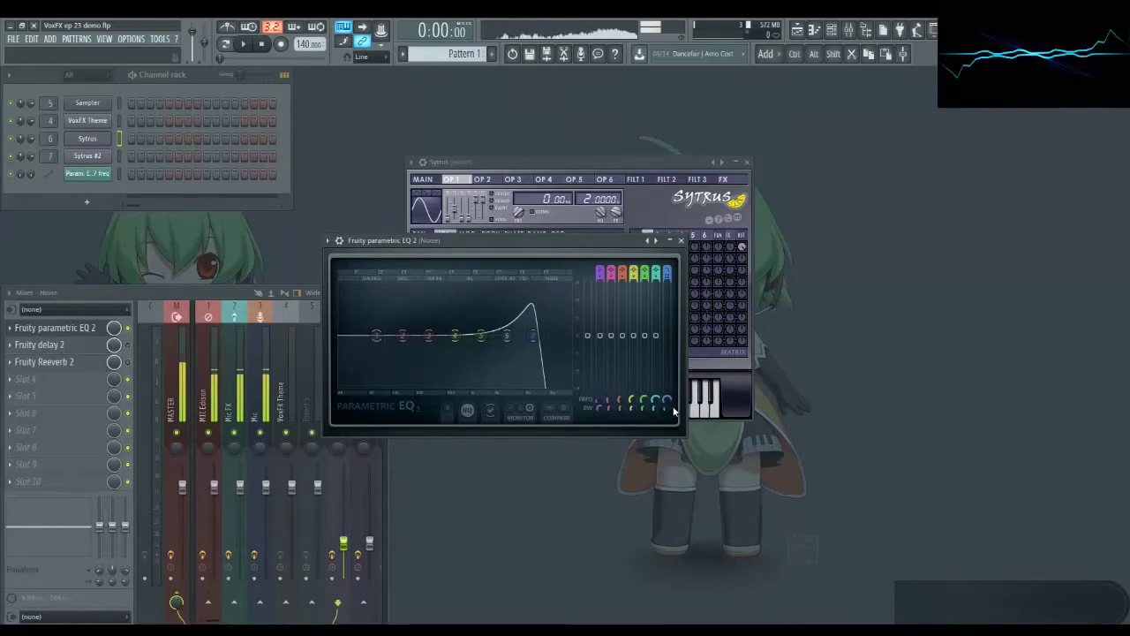
key(b)
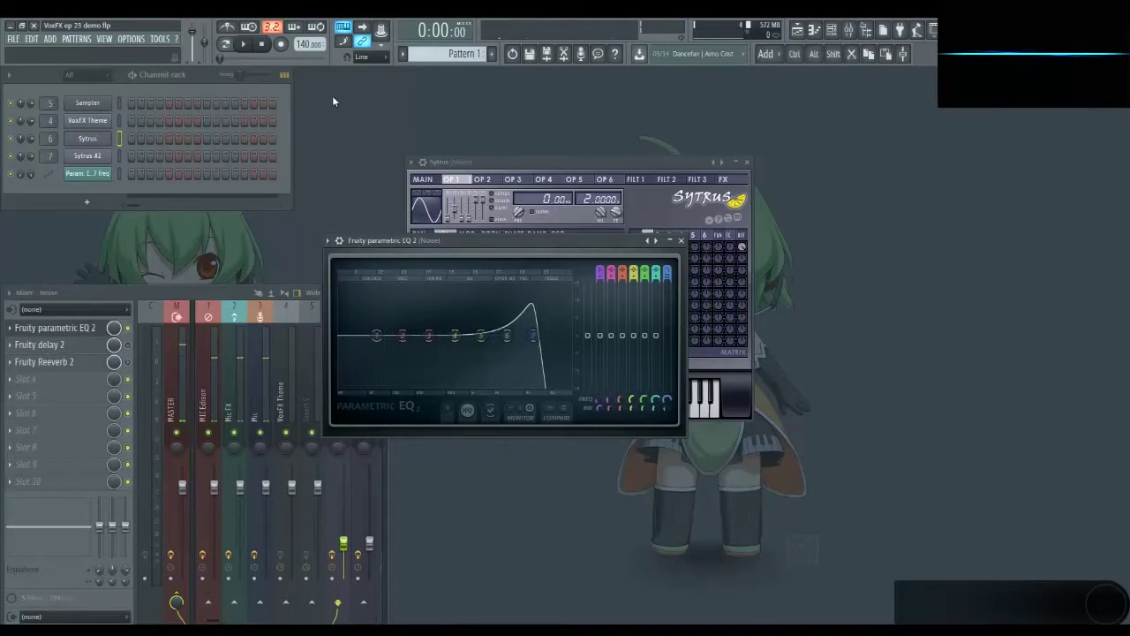
- Open the Sytrus channel's piano roll and draw an A#4 note lasting four bars from bar 1
double_click(99, 139)
key(F7)
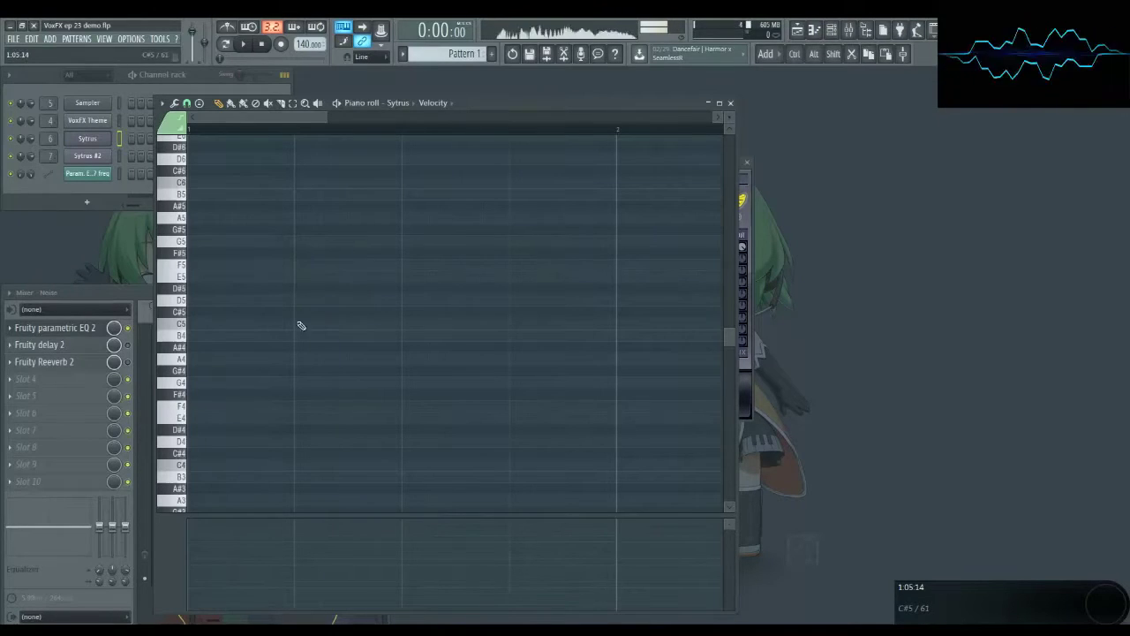
mouse_move(209, 350)
mouse_down()
mouse_move(239, 361)
mouse_move(212, 360)
mouse_up()
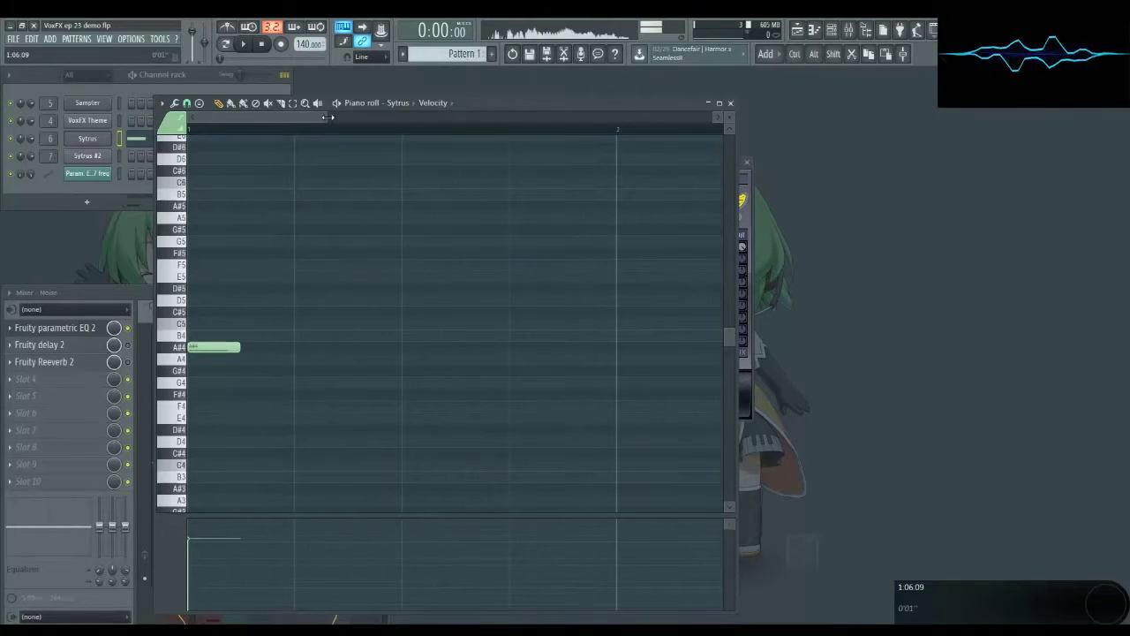
drag(327, 117, 660, 118)
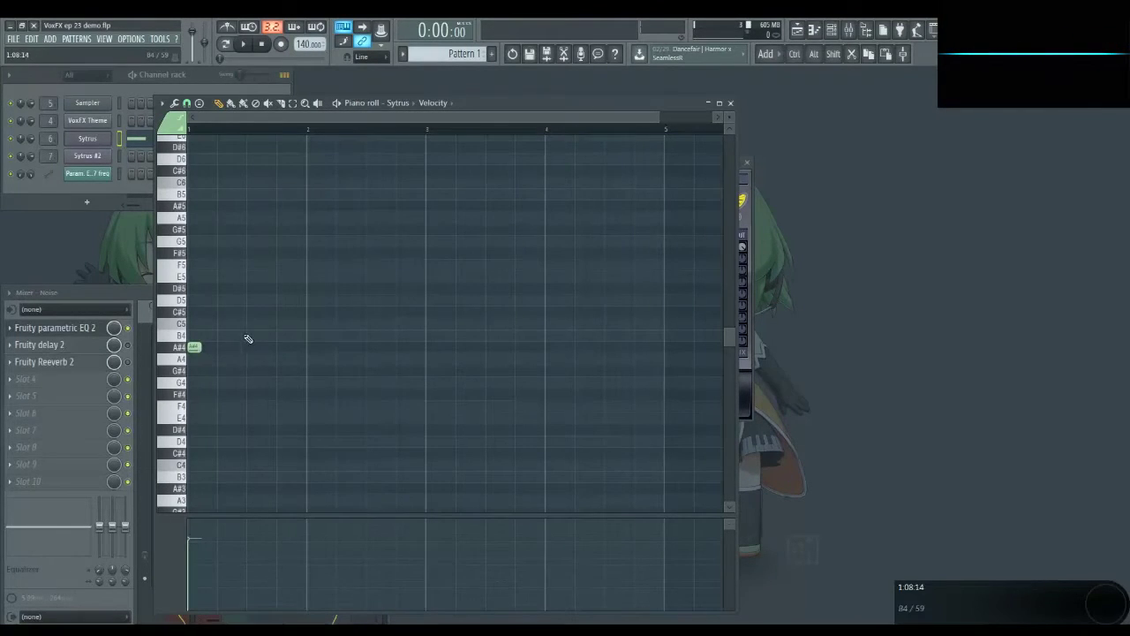
drag(201, 348, 670, 368)
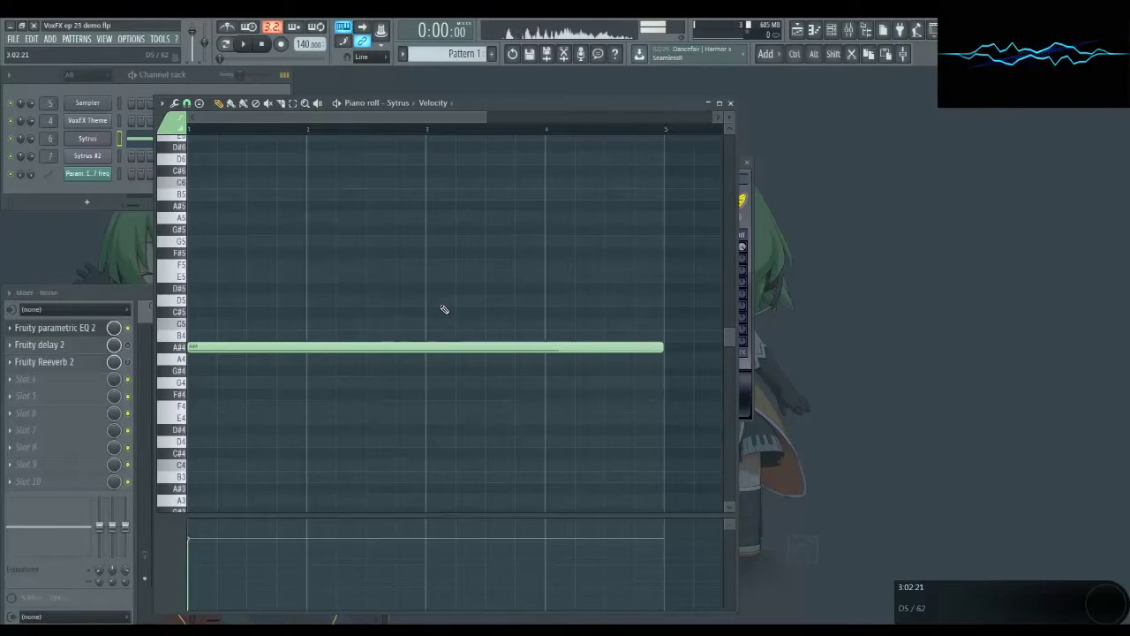
- Place Pattern 1 at the start of Track 1 in the playlist and play it back briefly
key(F5)
click(79, 133)
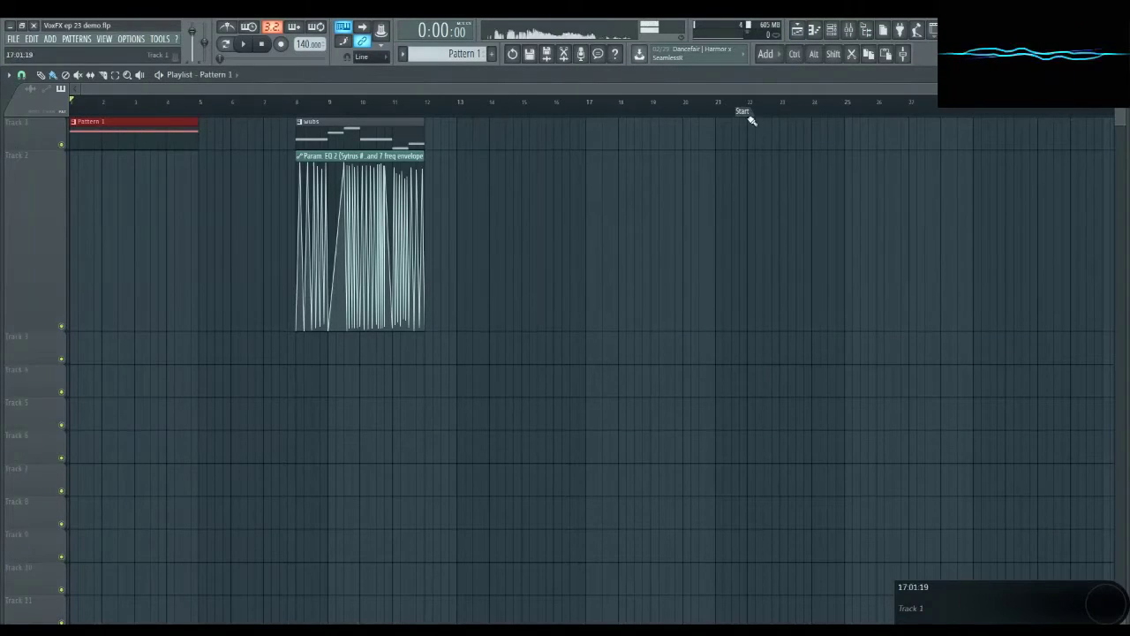
drag(971, 89, 215, 147)
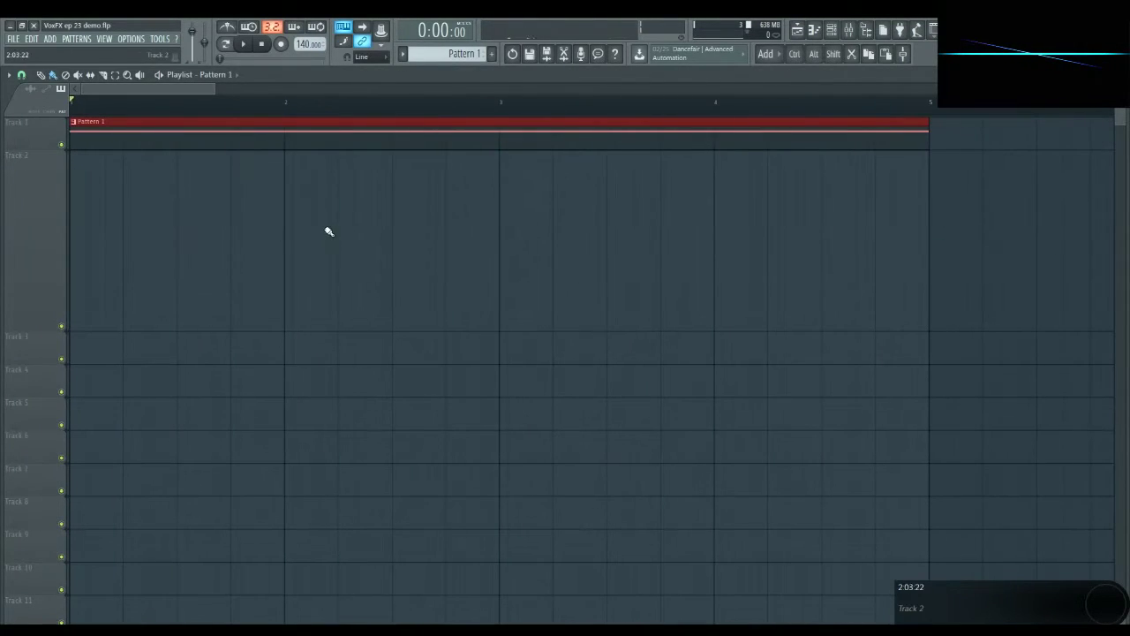
key(space)
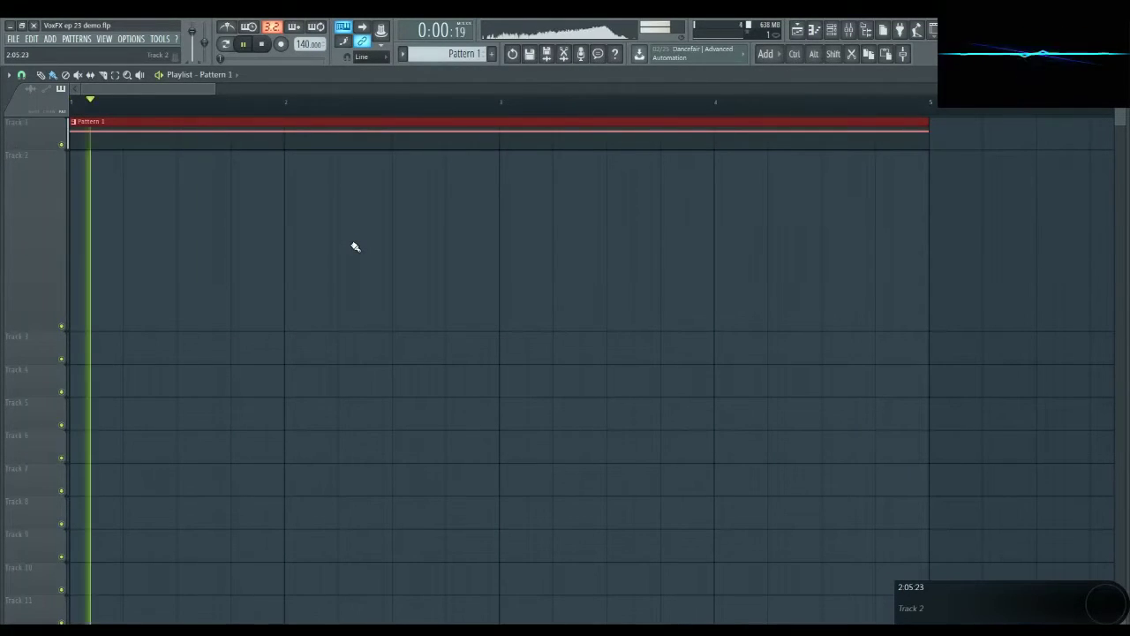
key(space)
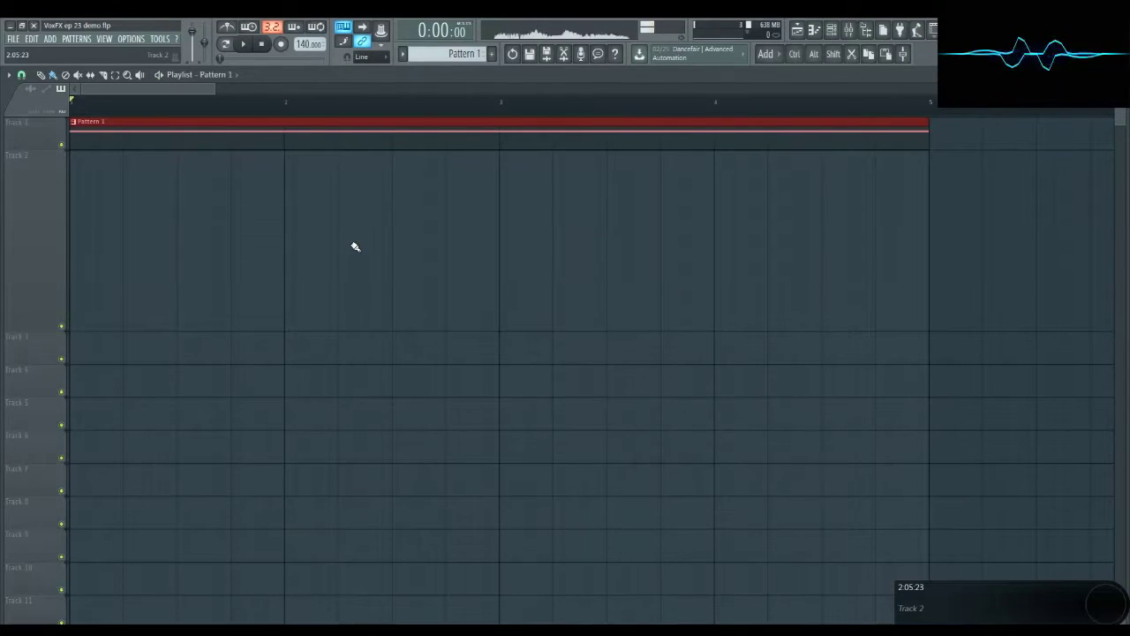
- Lower band 7's cutoff to about 5379 Hz in the Noise track's Fruity parametric EQ 2 while playing
key(F9)
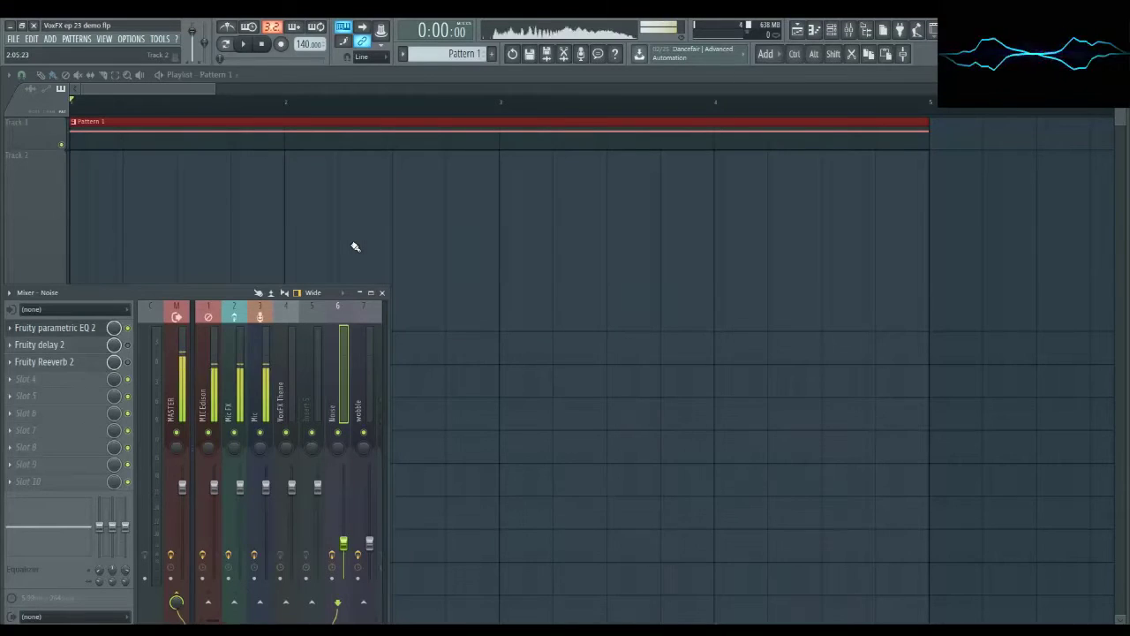
click(92, 330)
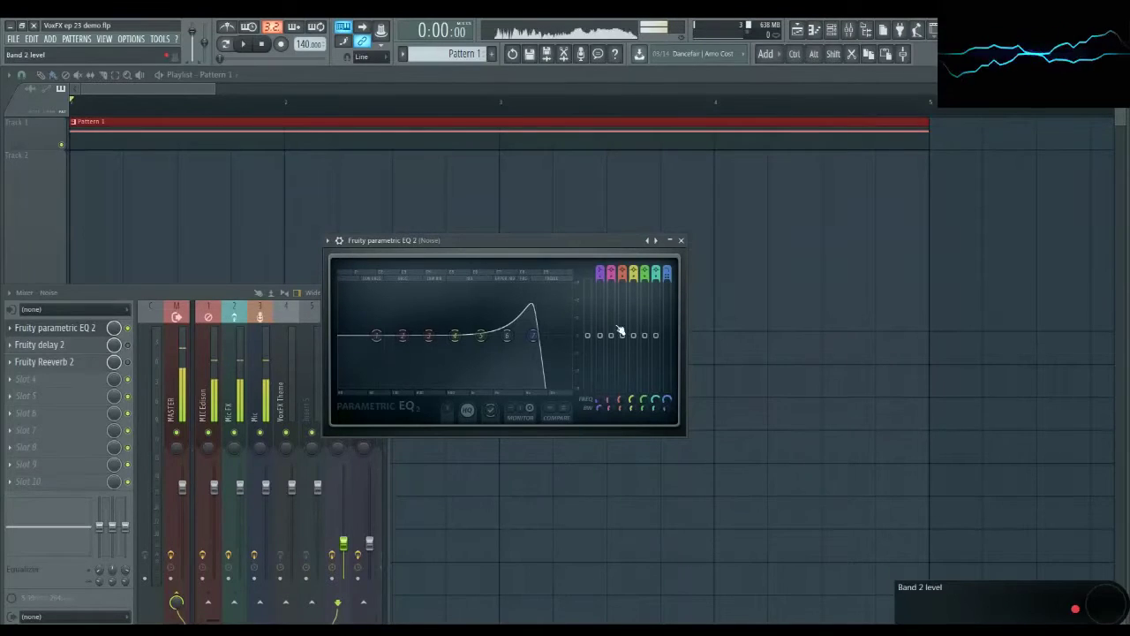
drag(666, 400, 666, 405)
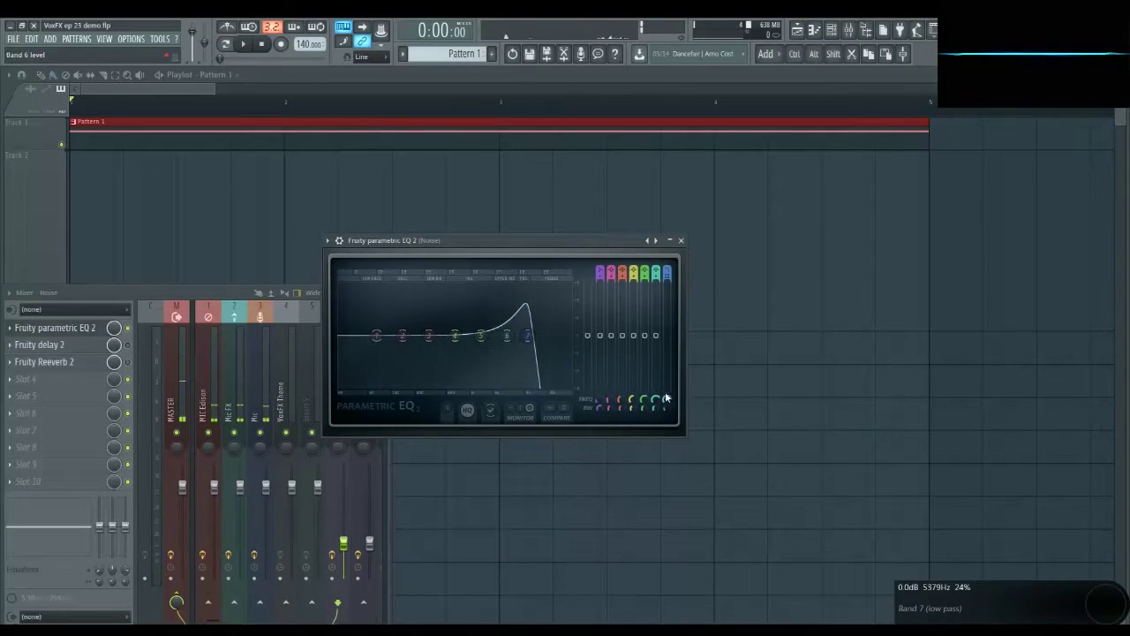
key(space)
- Select the four bars from bar 1 and create an automation clip for the Noise EQ's band 7 frequency
drag(74, 106, 933, 174)
key(F9)
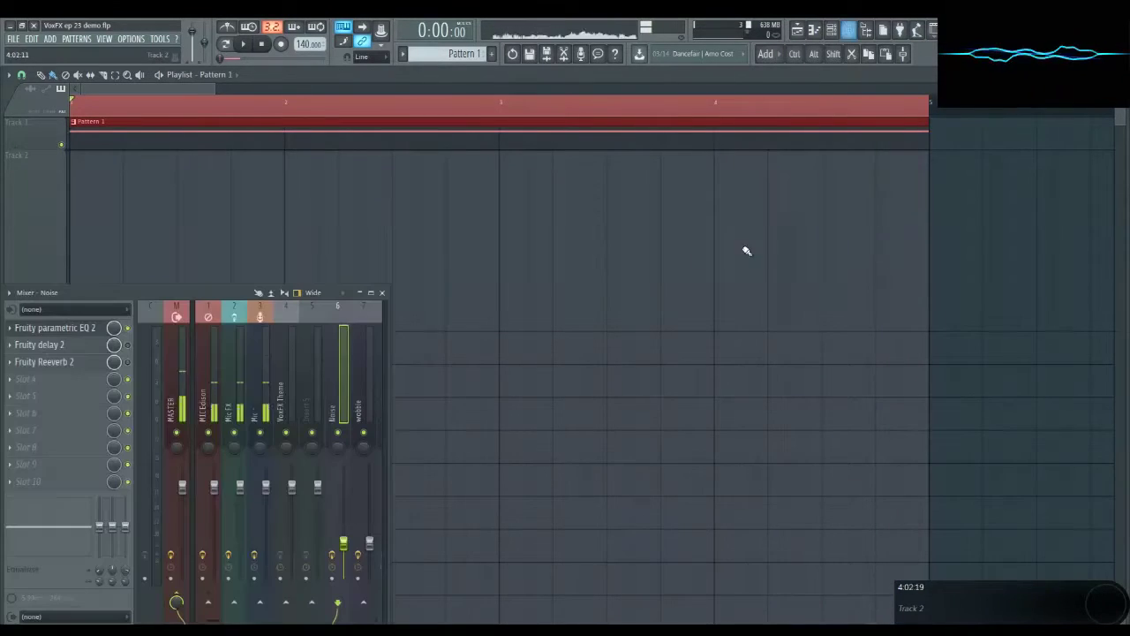
click(82, 328)
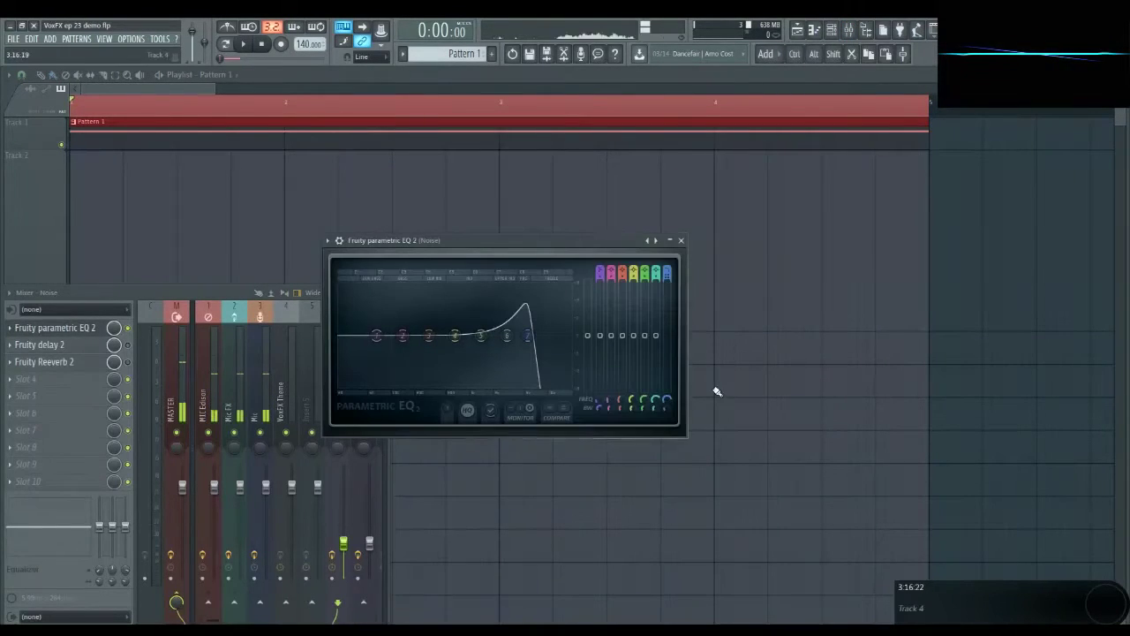
right_click(669, 404)
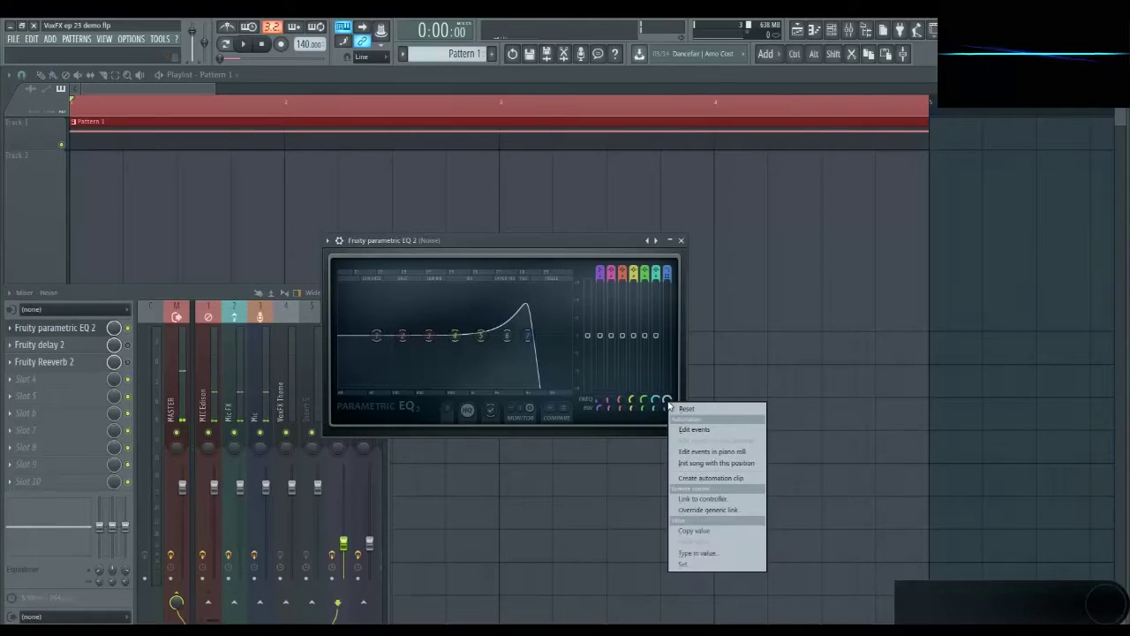
click(716, 481)
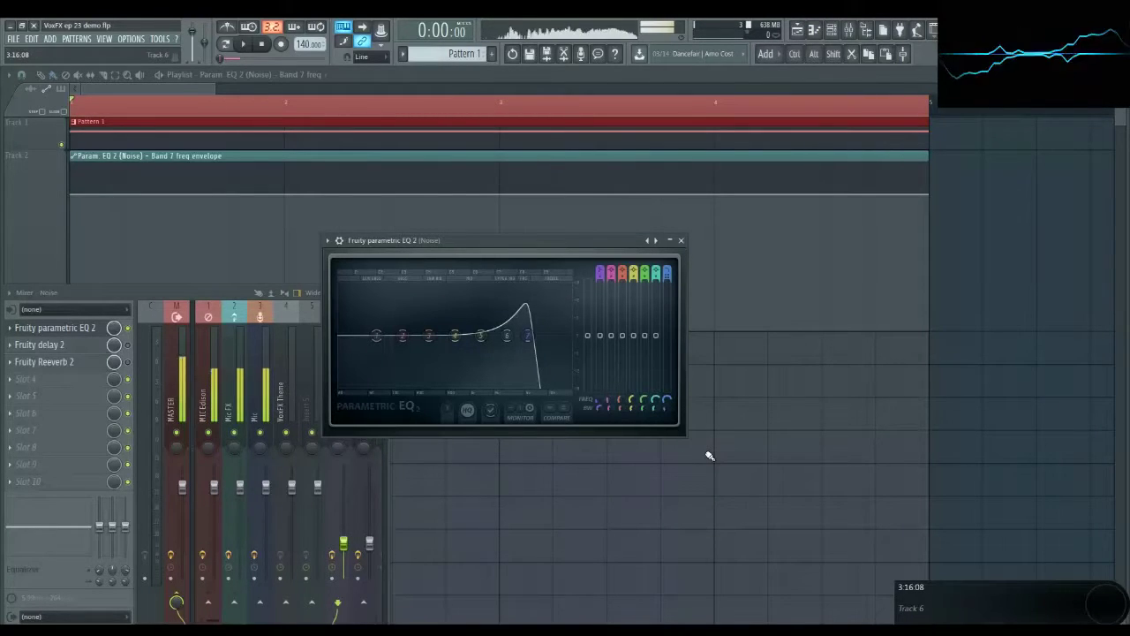
click(681, 240)
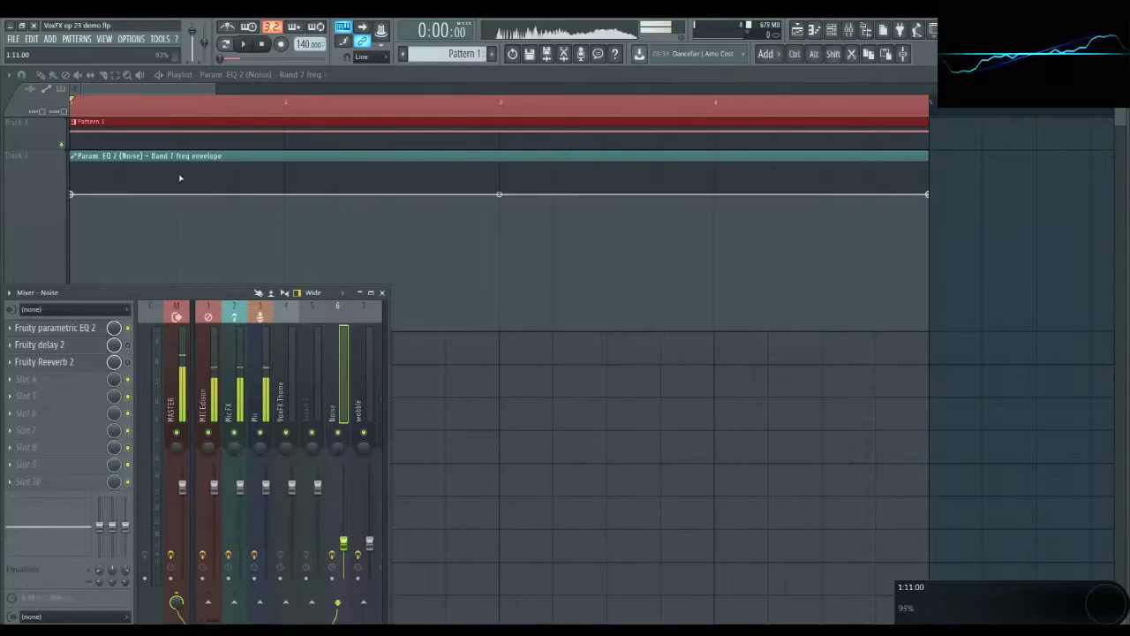
- Ramp the band 7 frequency automation from near the bottom at bar 1 to full at bar 5, and play it with the EQ open
drag(74, 194, 61, 327)
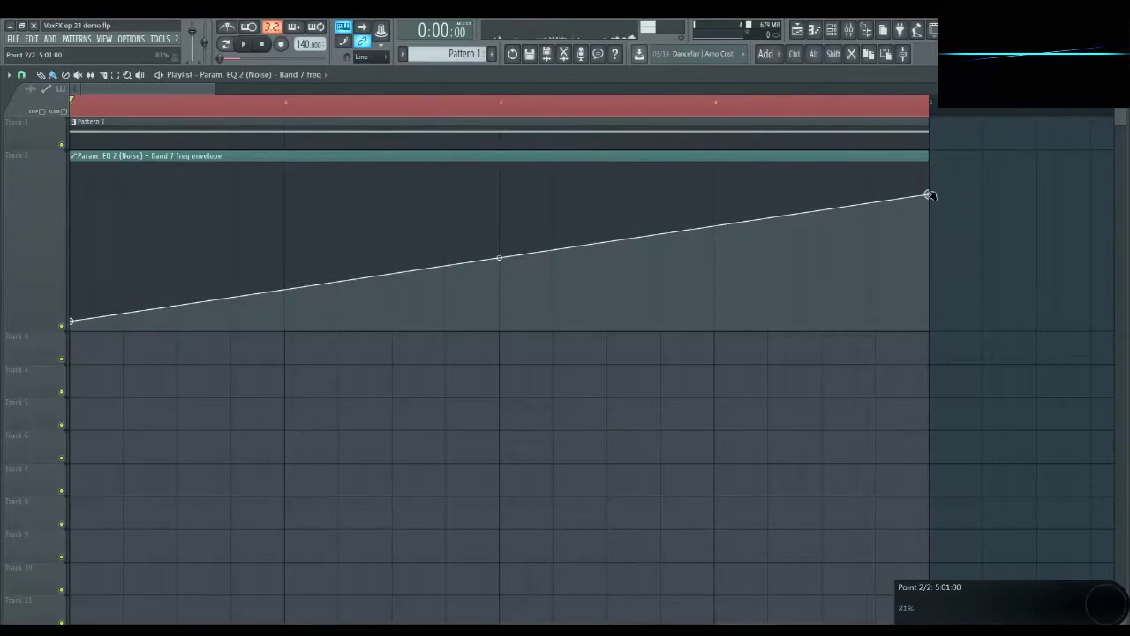
drag(935, 195, 934, 163)
key(F9)
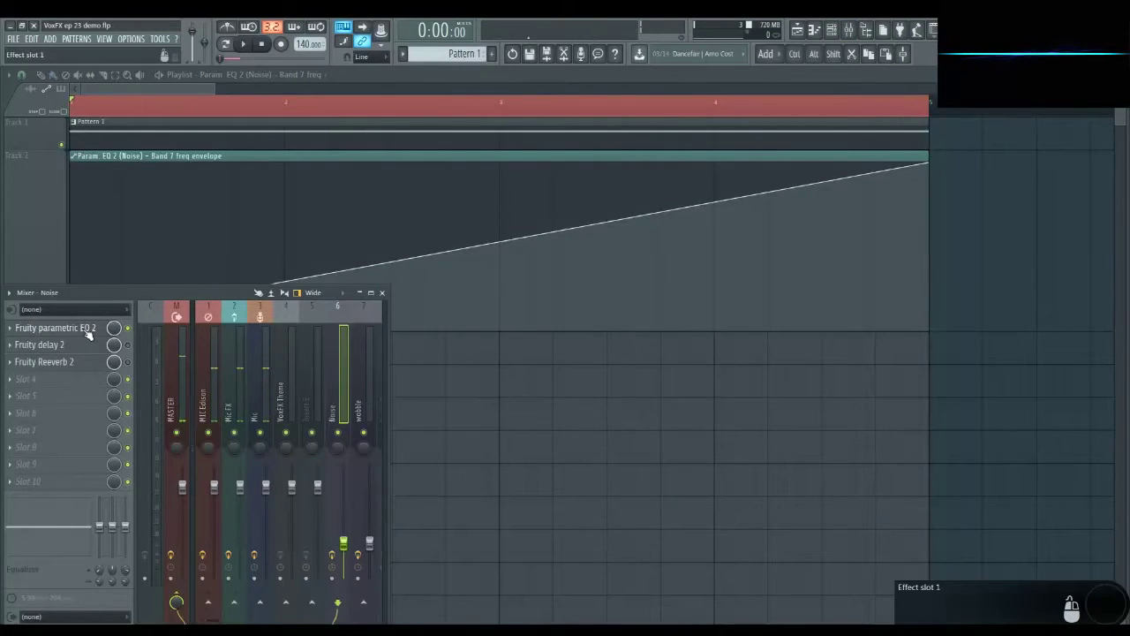
click(54, 327)
key(space)
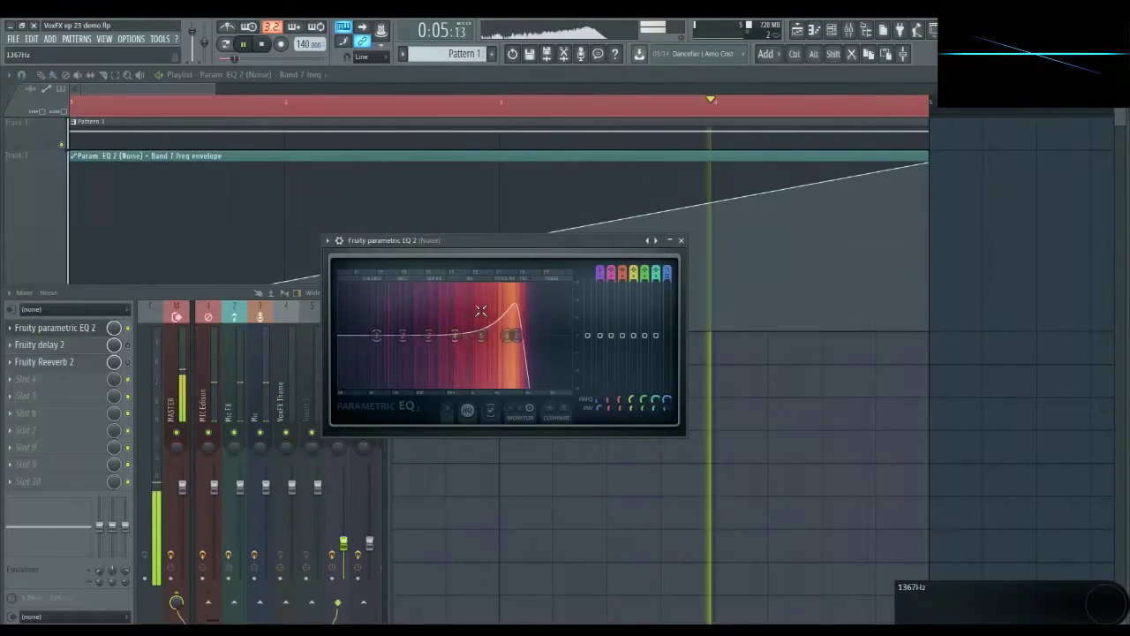
key(space)
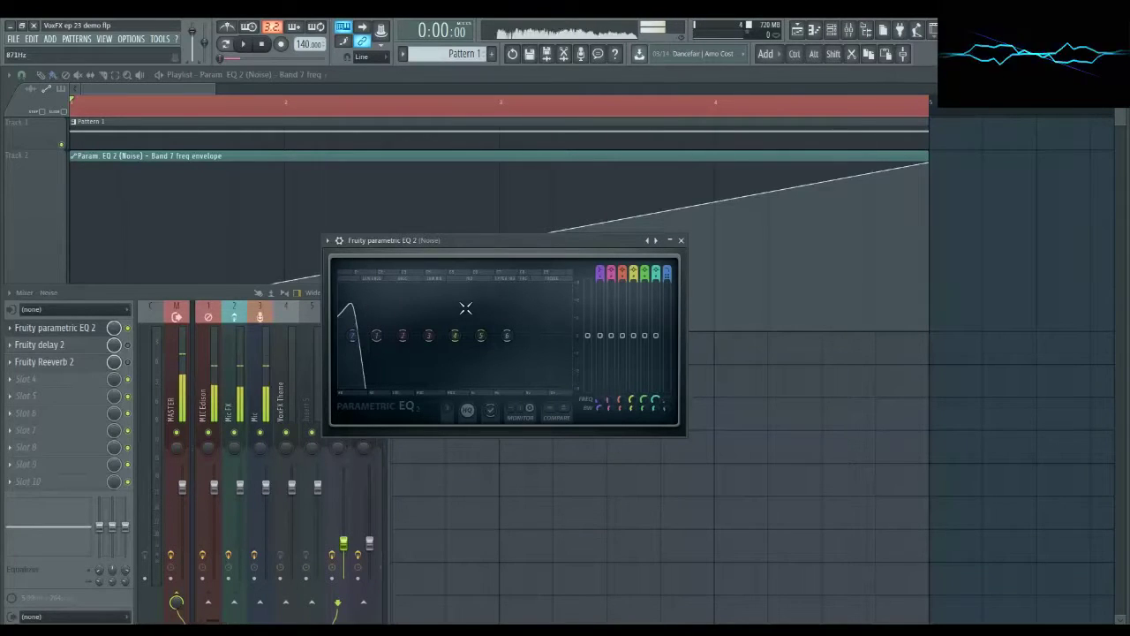
- Add an automation point at bar 4 at 97%, drop the end point near the bottom, and play the sweep back
drag(567, 246, 333, 242)
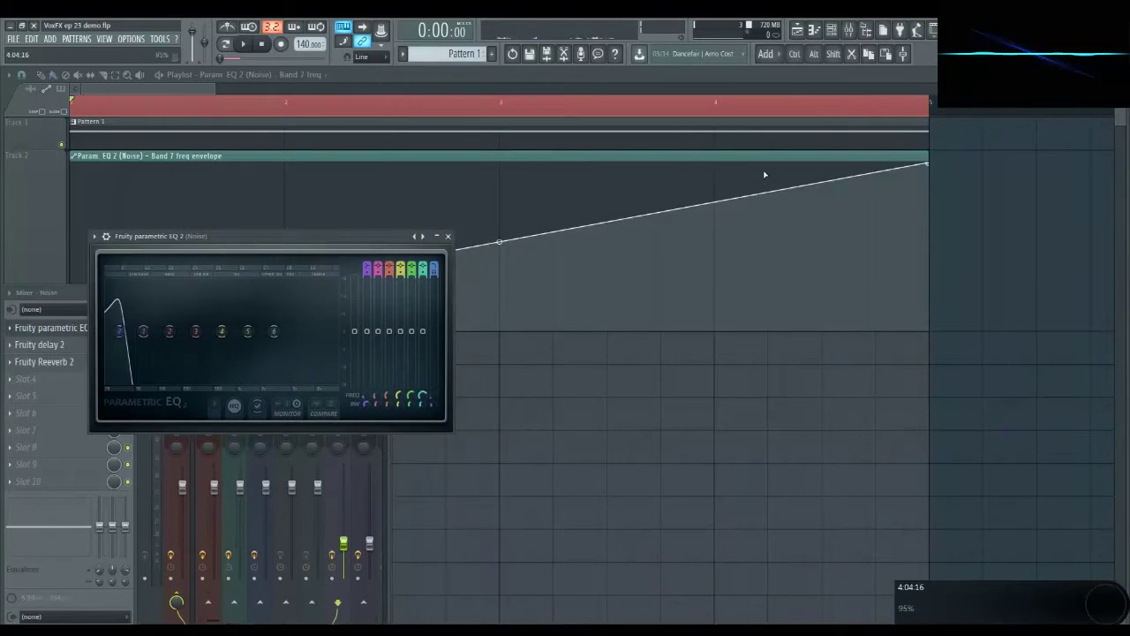
click(714, 170)
drag(927, 168, 930, 310)
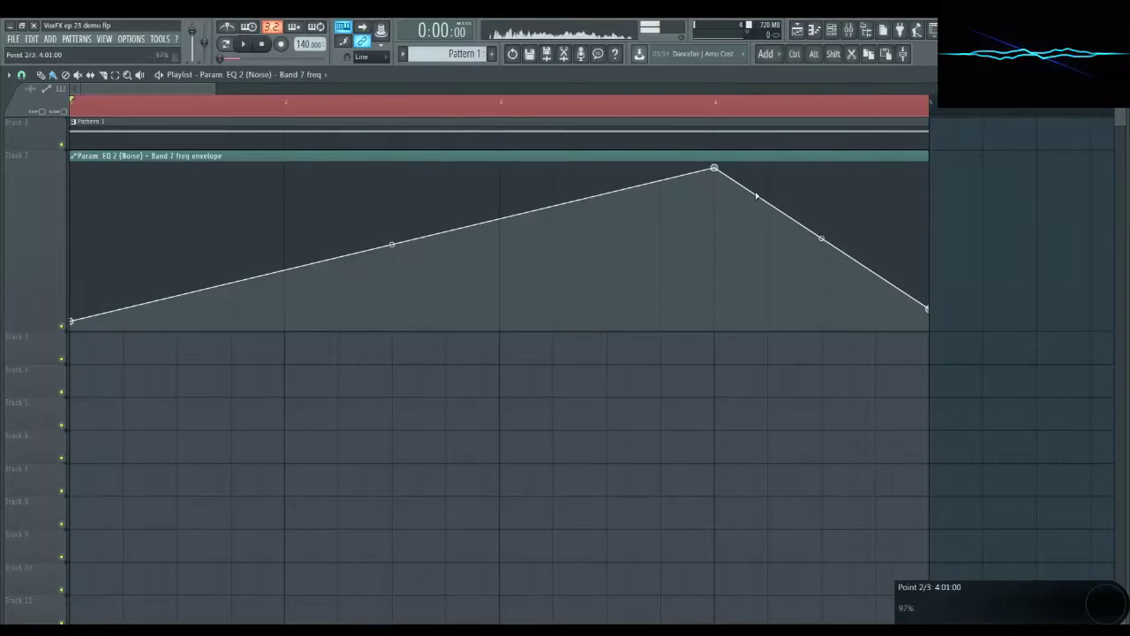
key(space)
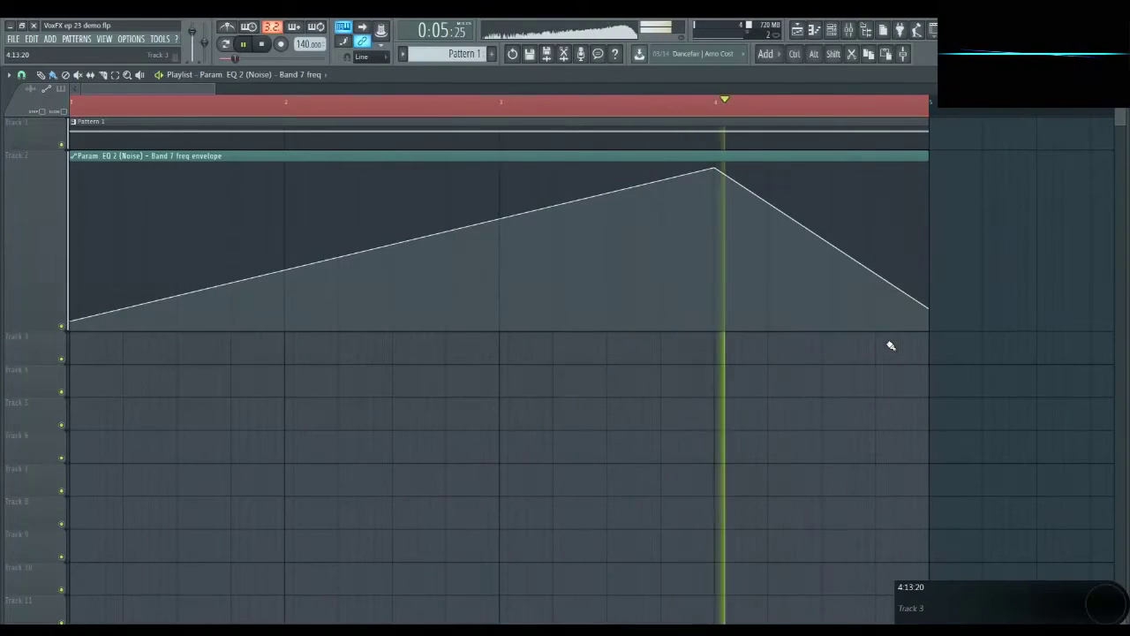
key(space)
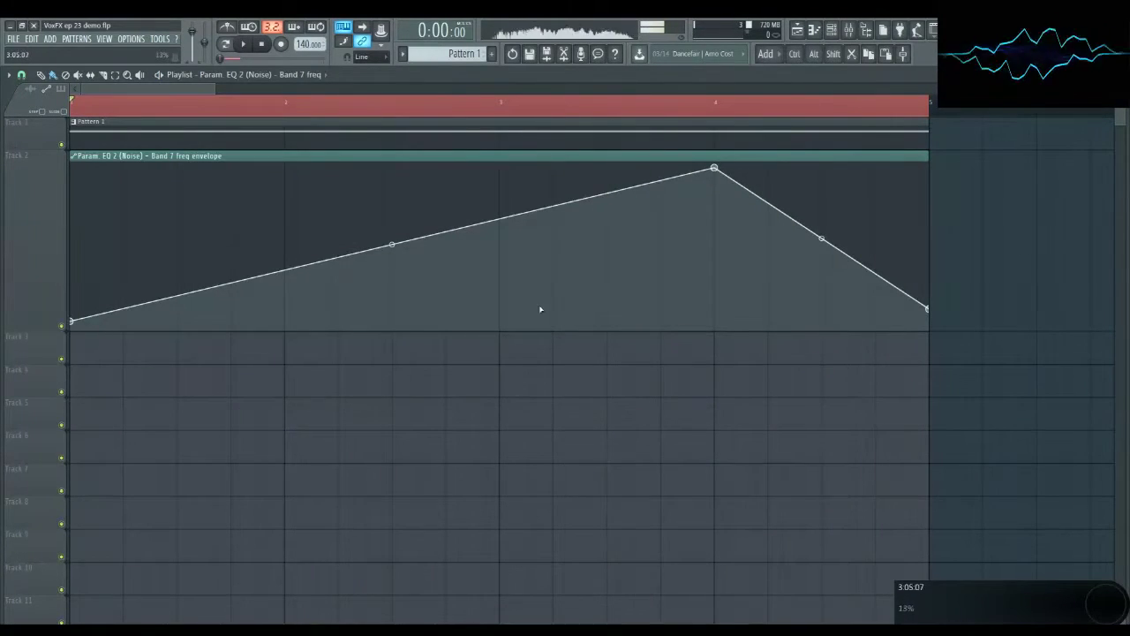
- Bow the automation's rising segment upward and its falling segment downward into curves, playing the sweep back
drag(392, 244, 392, 198)
key(space)
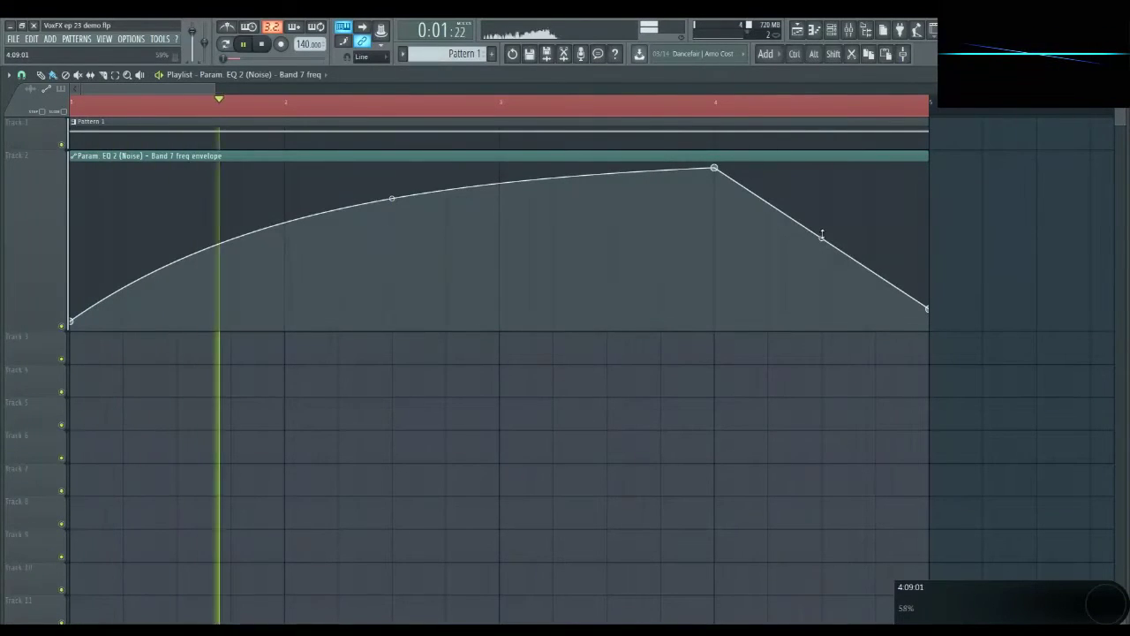
drag(821, 238, 821, 298)
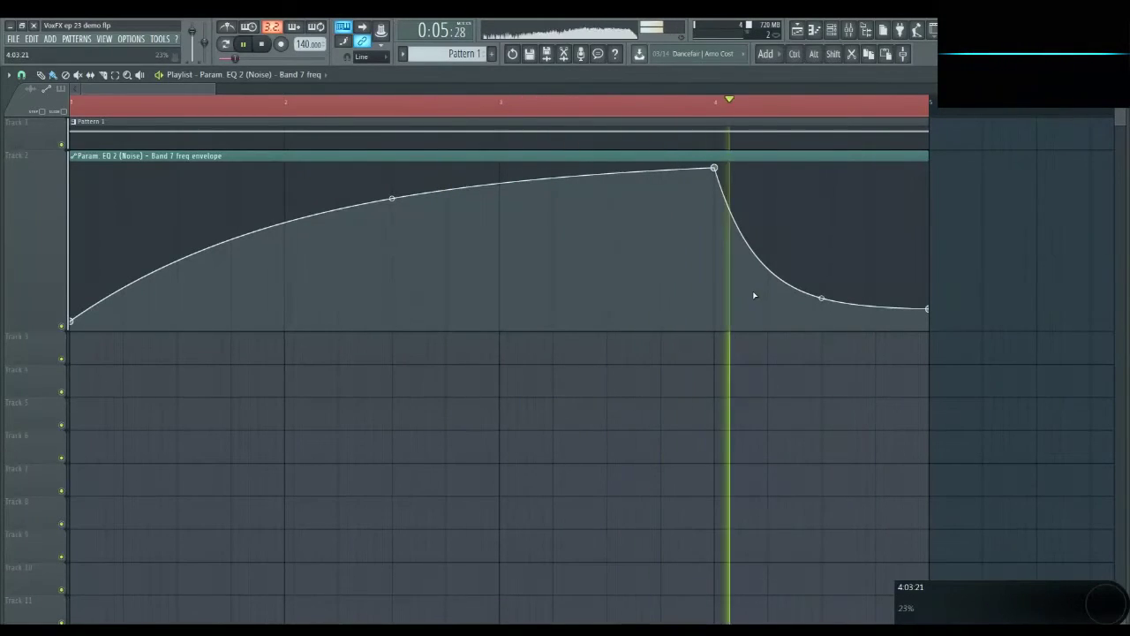
key(space)
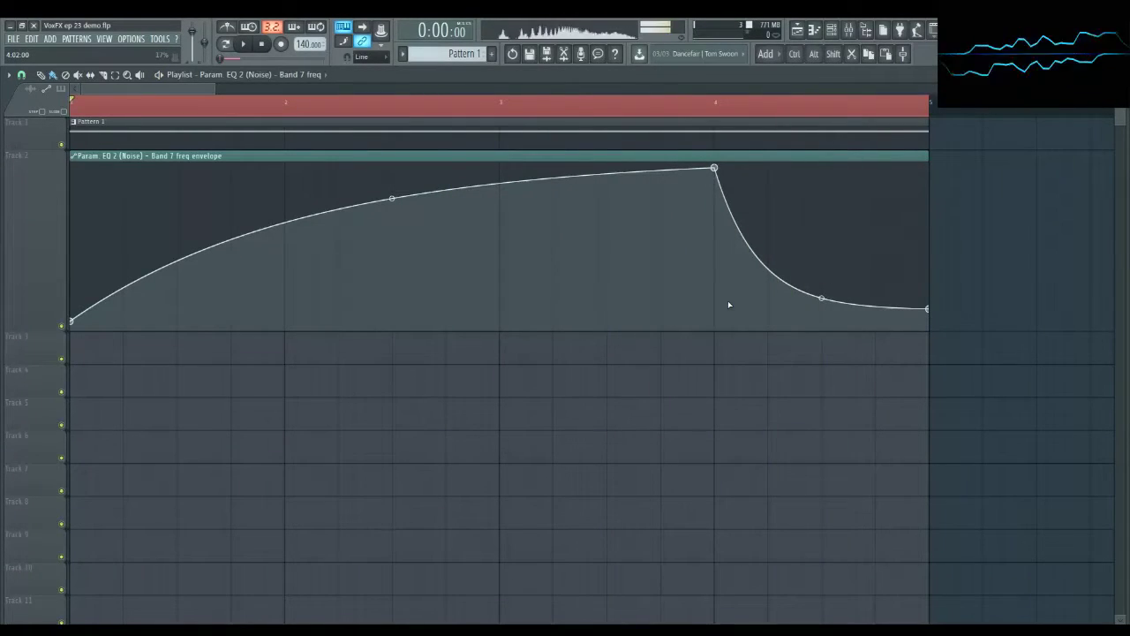
- Enable Fruity delay 2 and Fruity Reeverb 2 on the Noise mixer track and play the sweep back
key(F9)
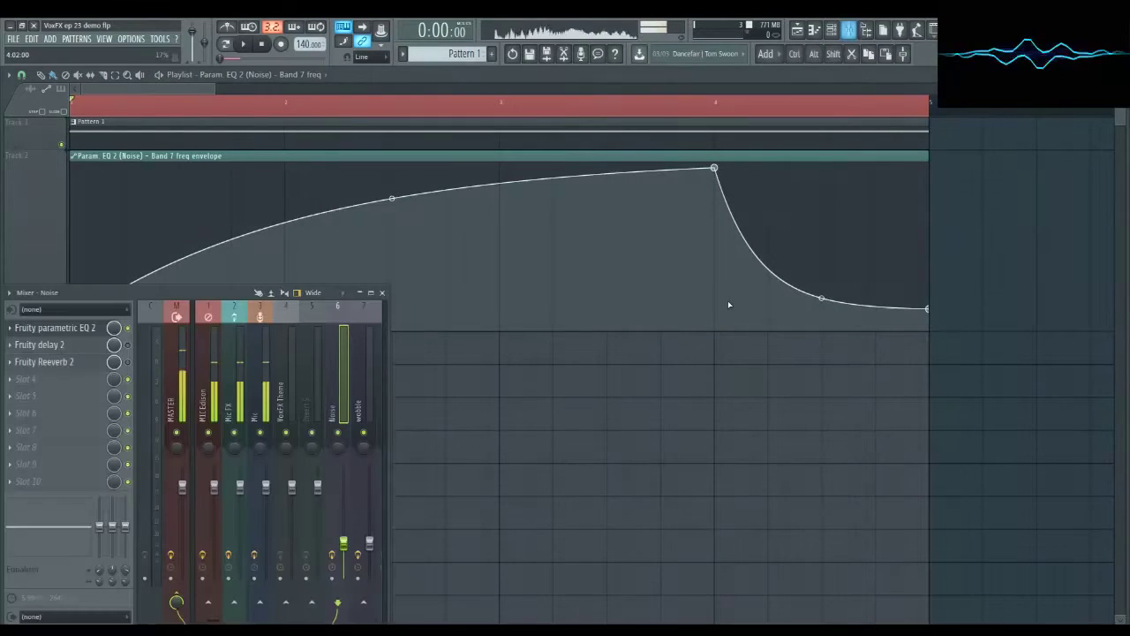
click(95, 345)
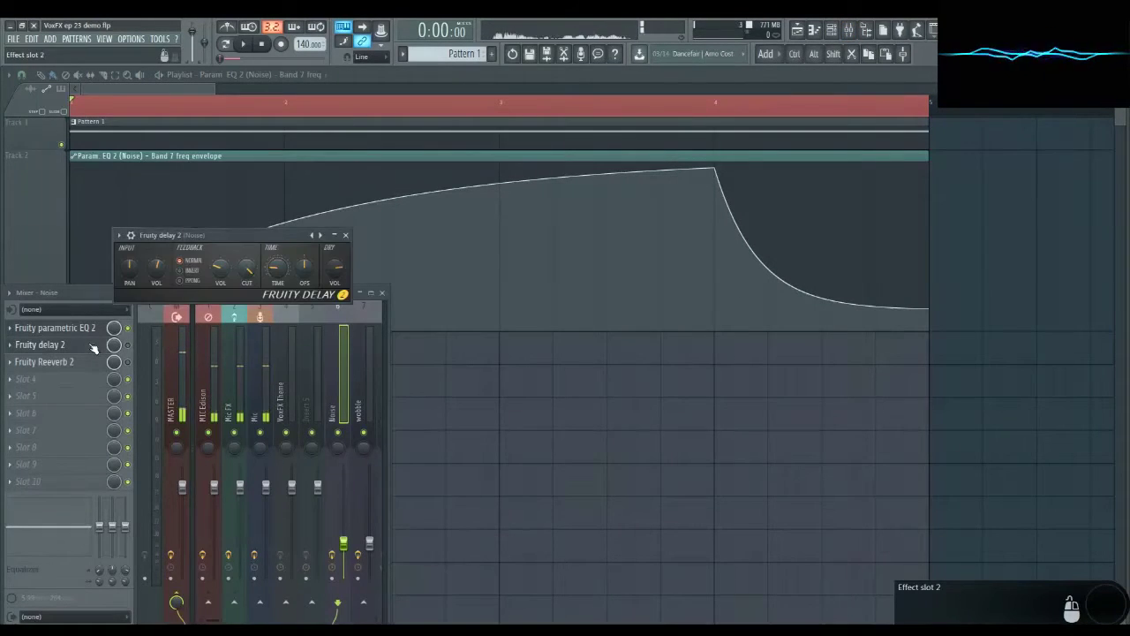
key(space)
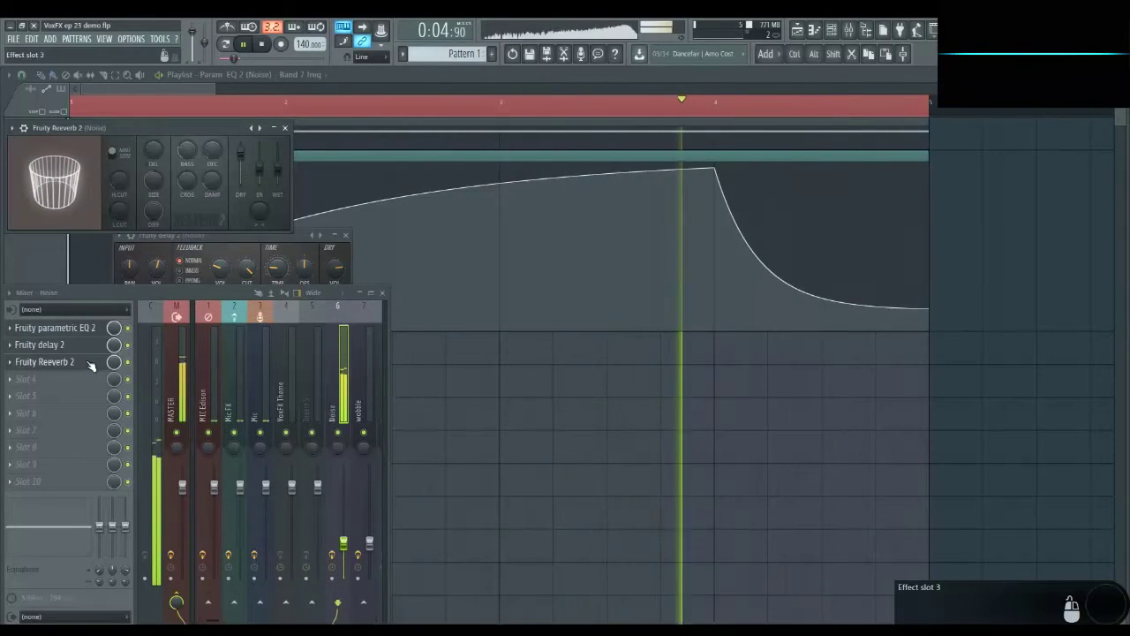
key(space)
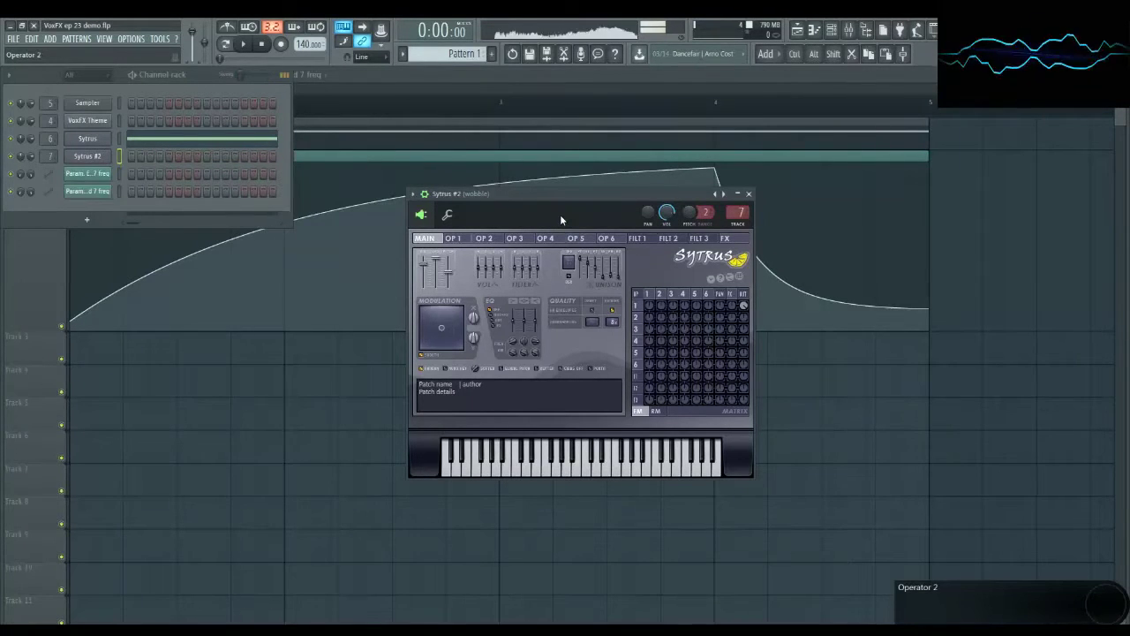
- Shape Sytrus #2's operator 1 into a sawtooth and set its frequency ratio to 1.0000, auditioning it with test notes
click(456, 239)
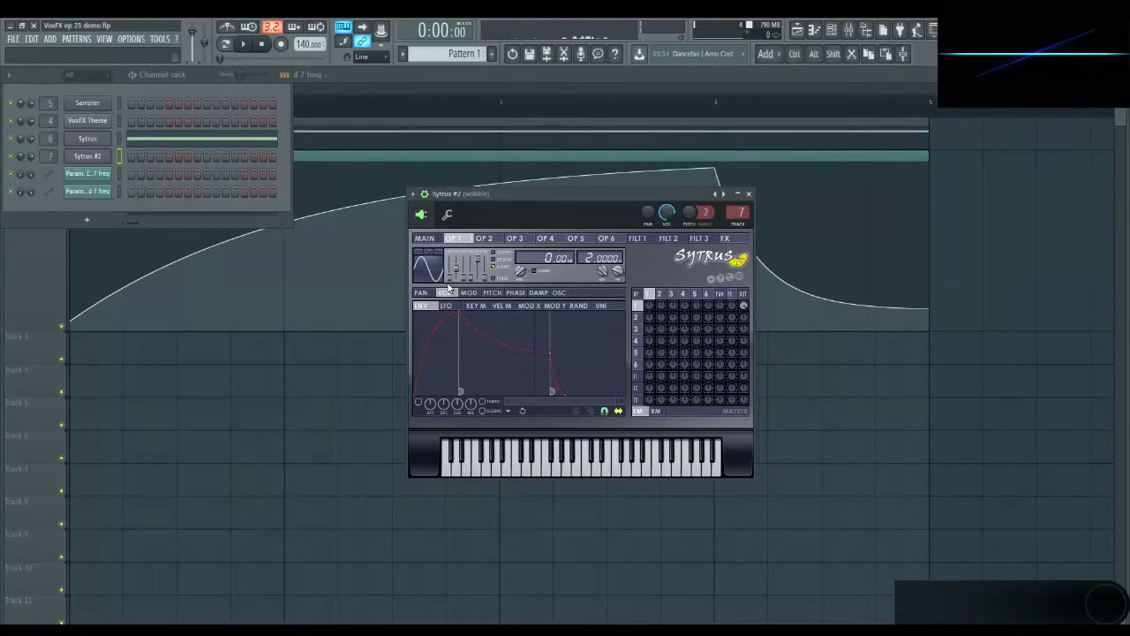
drag(450, 279, 449, 277)
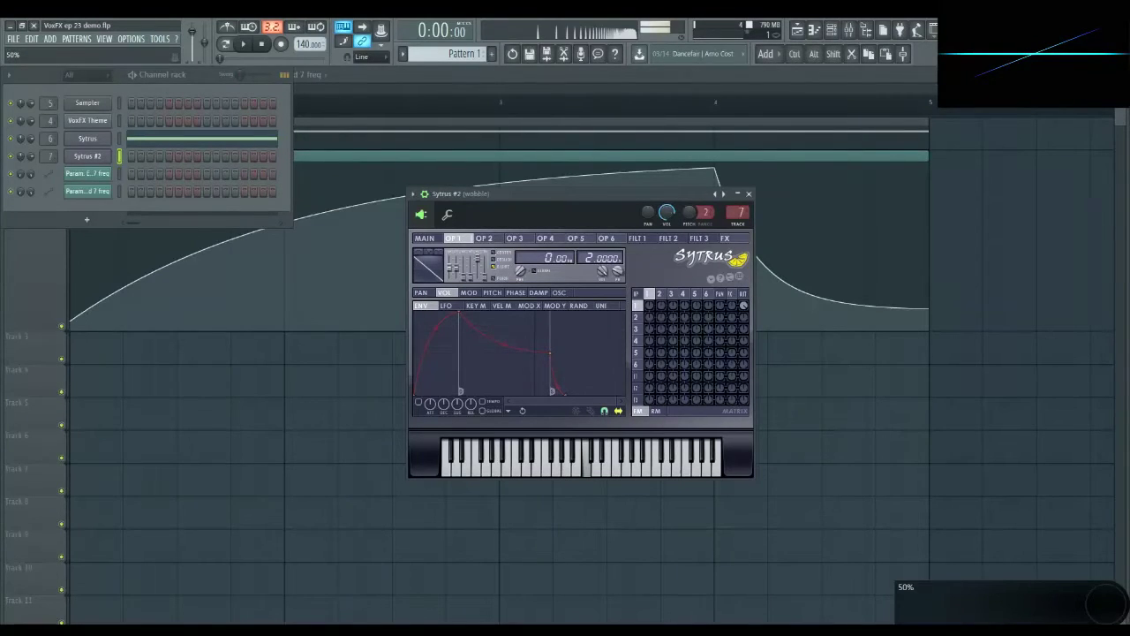
key(q)
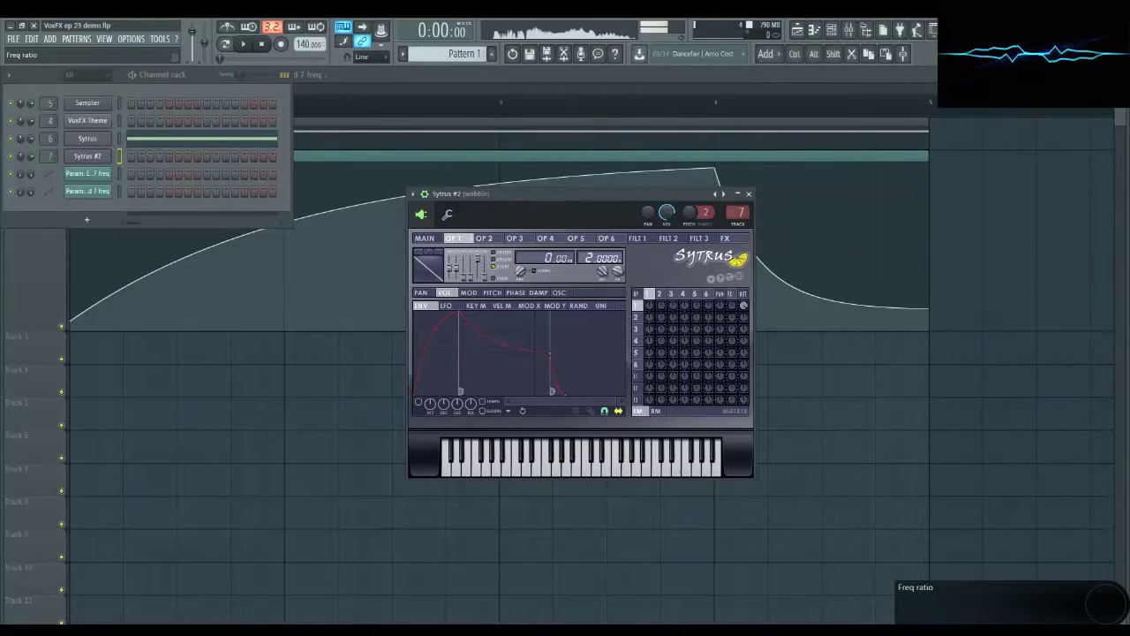
click(423, 238)
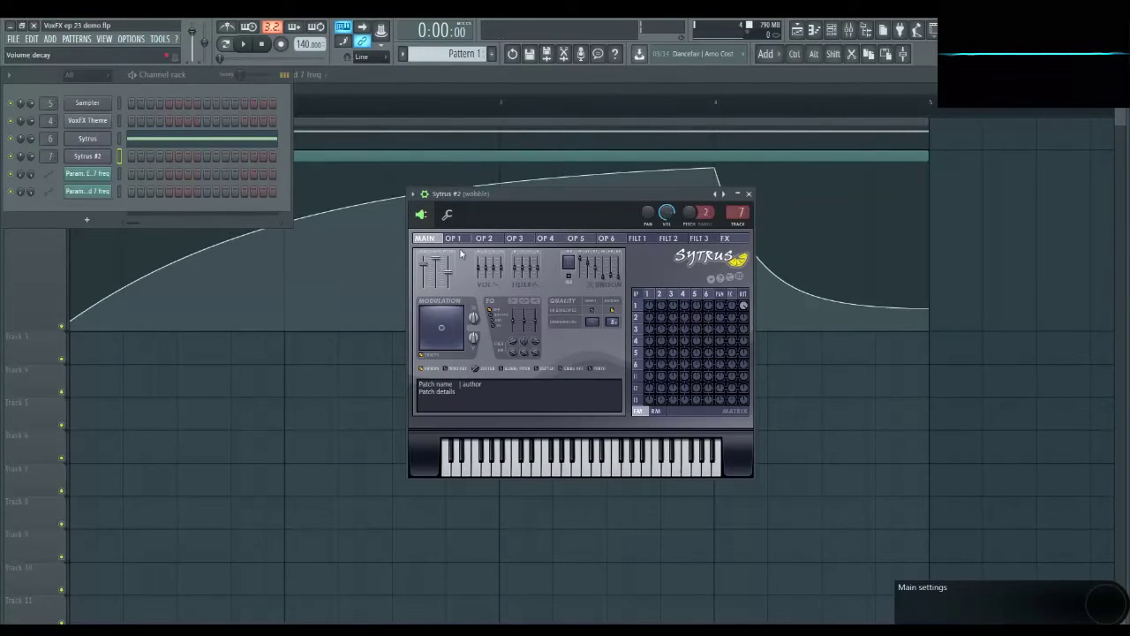
key(z)
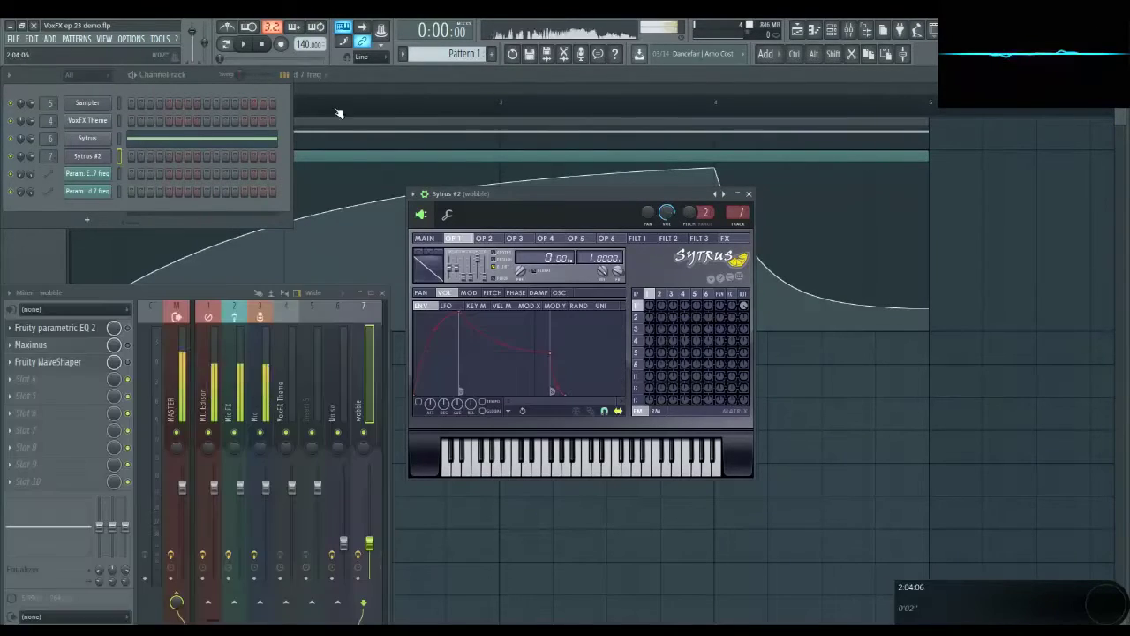
- Move to the pattern at bar 8 in the playlist and play it back from its start
click(374, 77)
drag(158, 91, 341, 107)
click(119, 109)
key(space)
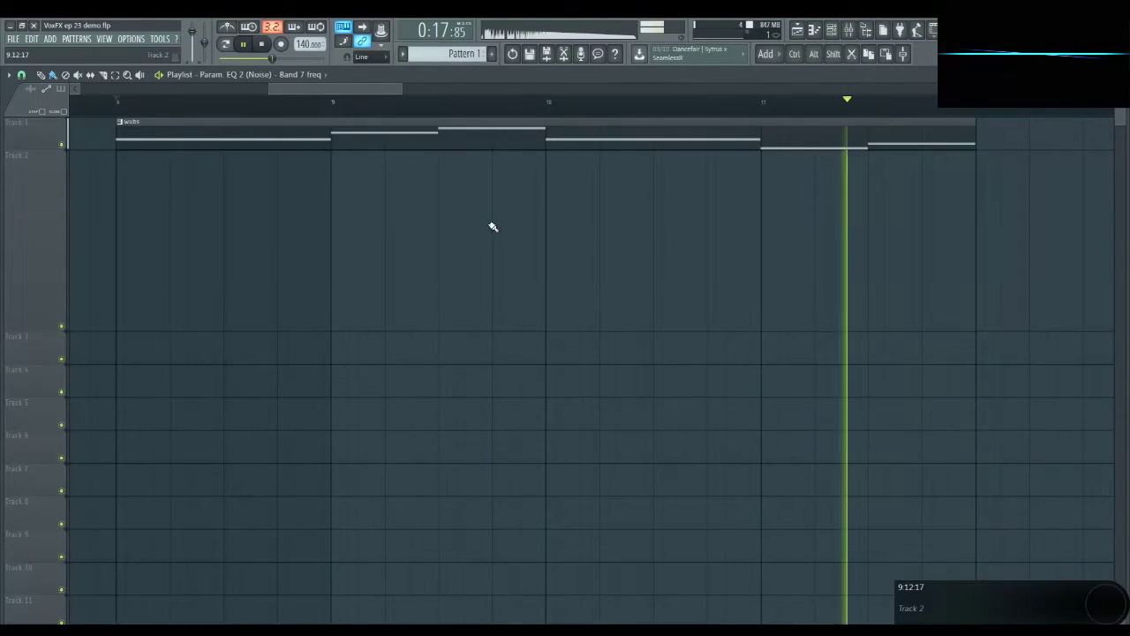
key(space)
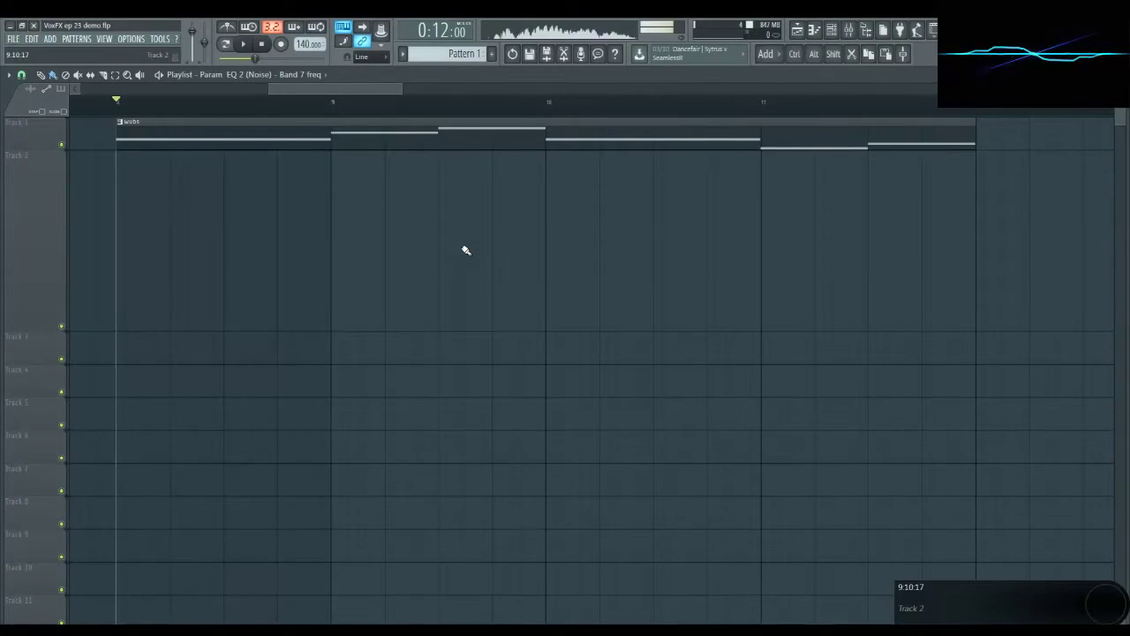
- Enable the wobble track's Fruity parametric EQ 2, narrow band 7 into a resonant peak, and sweep its cutoff while auditioning notes
key(F9)
click(89, 334)
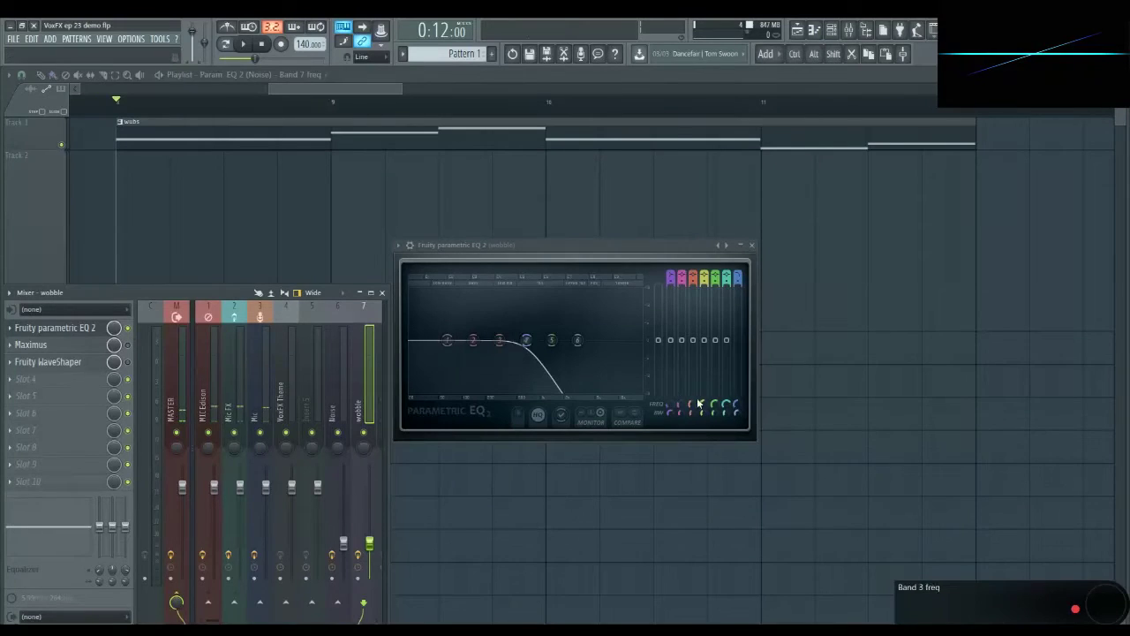
key(z)
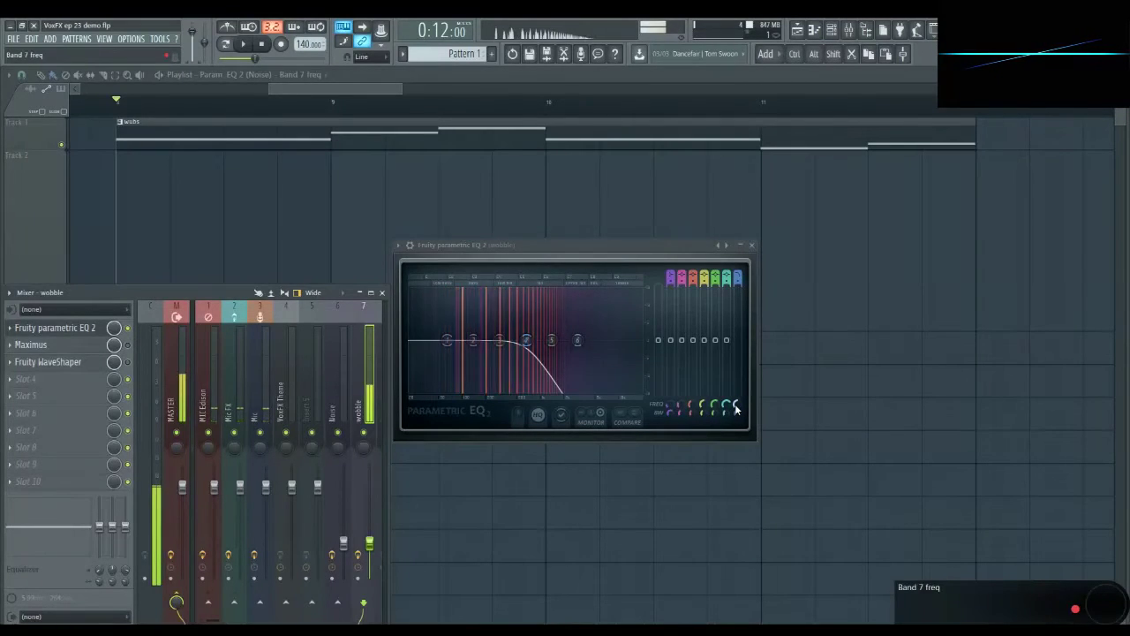
key(z)
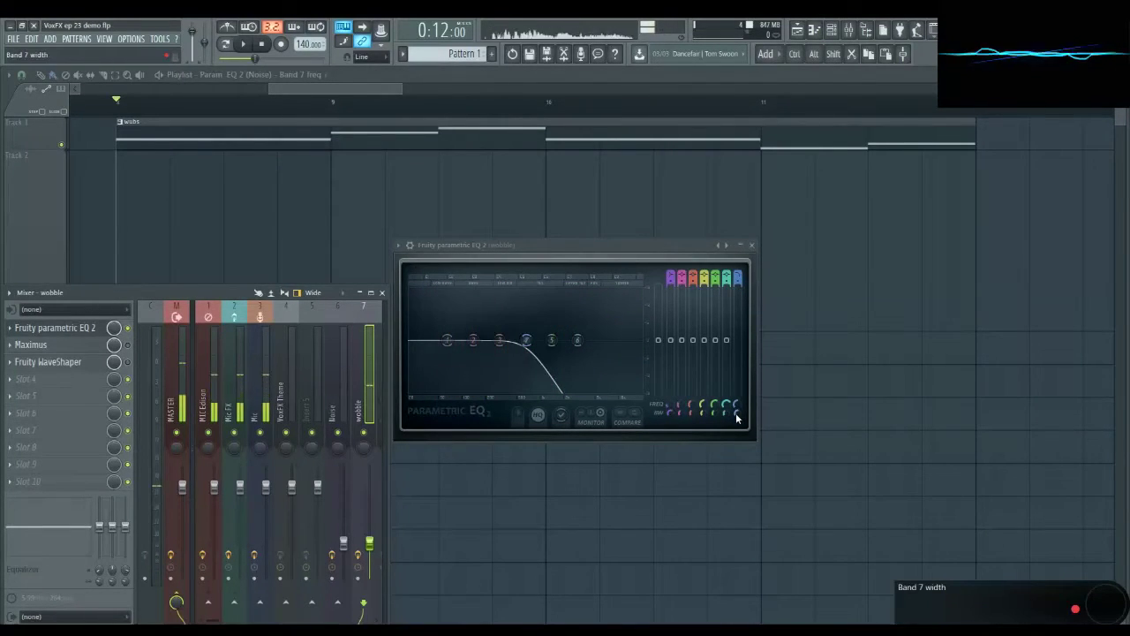
key(z)
drag(735, 413, 738, 441)
drag(435, 340, 531, 340)
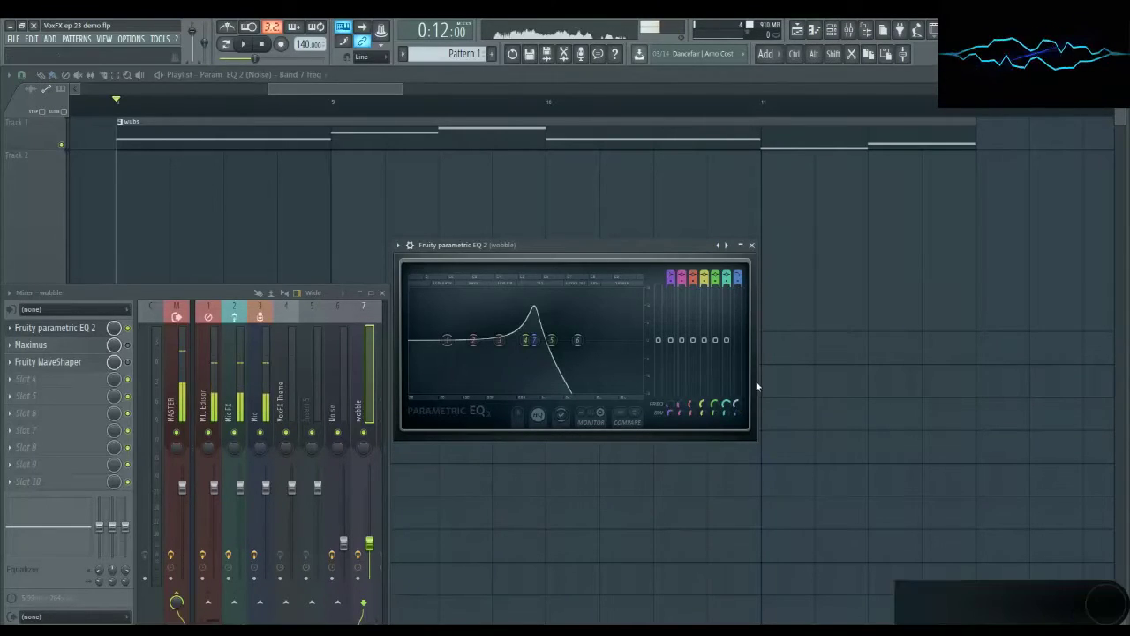
- Set the playlist snap to Main and place the Sytrus #2 Band 7 freq automation clip on Track 2 at bar 8
click(22, 75)
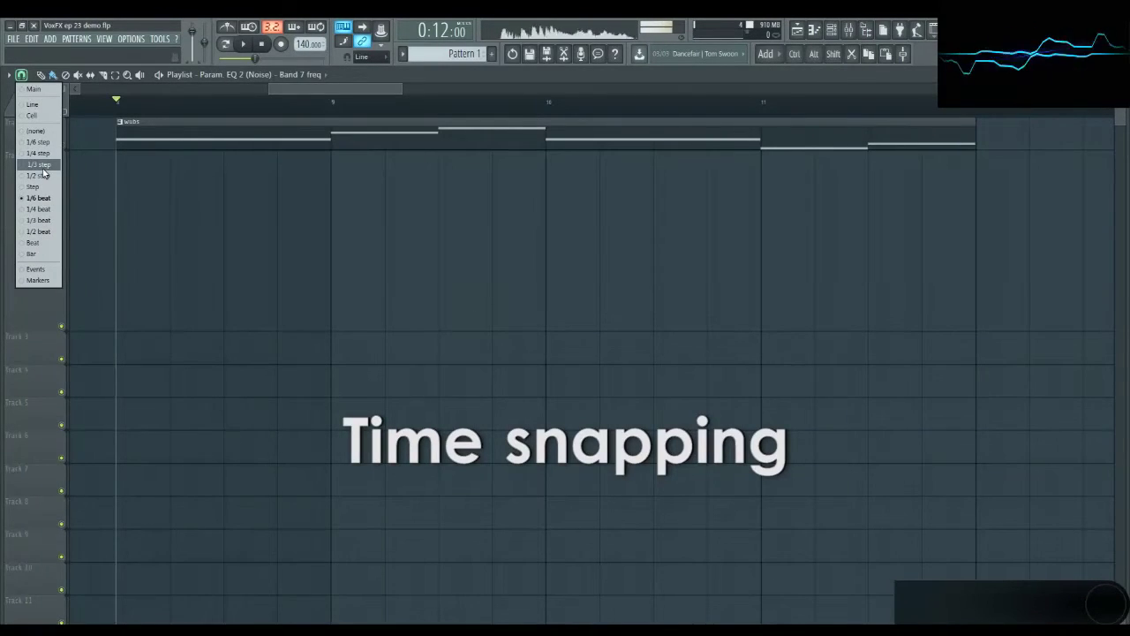
click(34, 89)
key(F6)
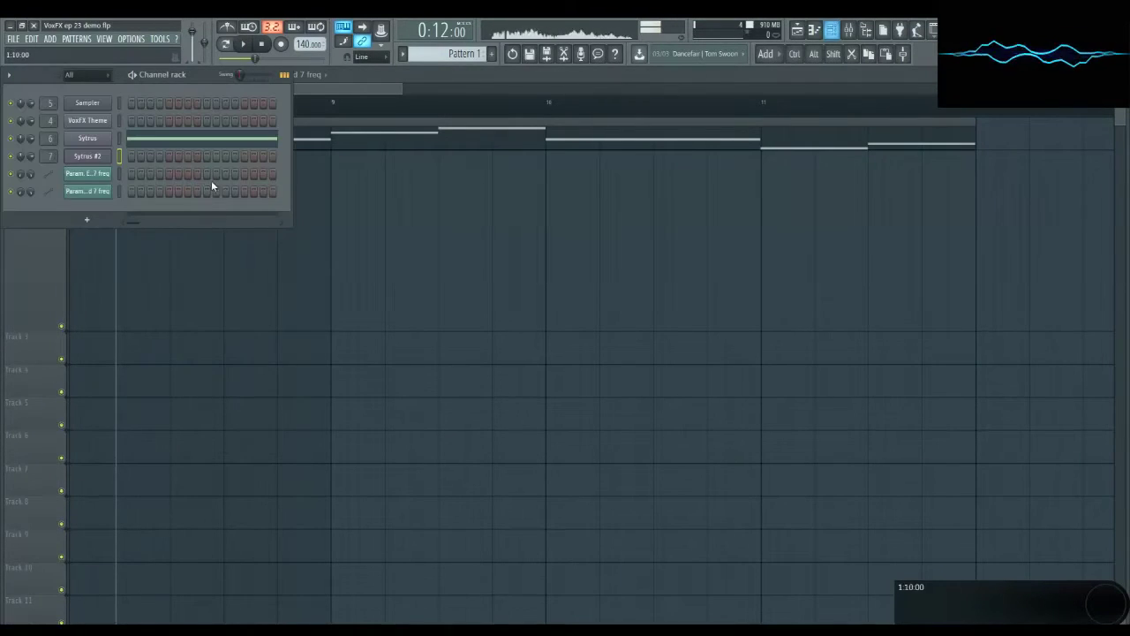
click(99, 193)
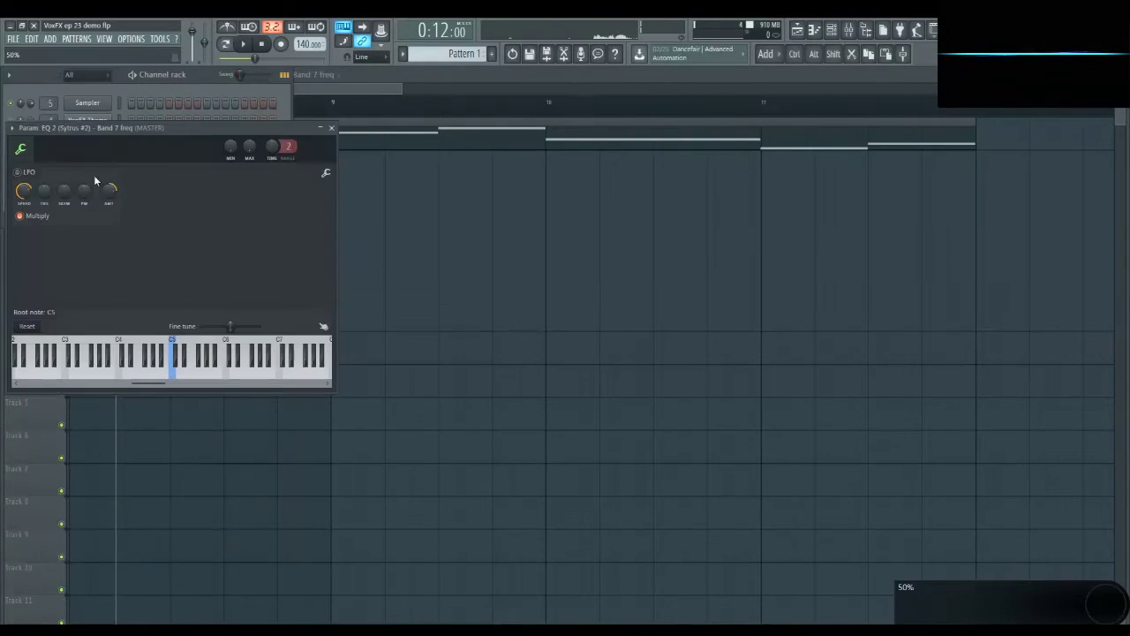
click(288, 144)
click(378, 233)
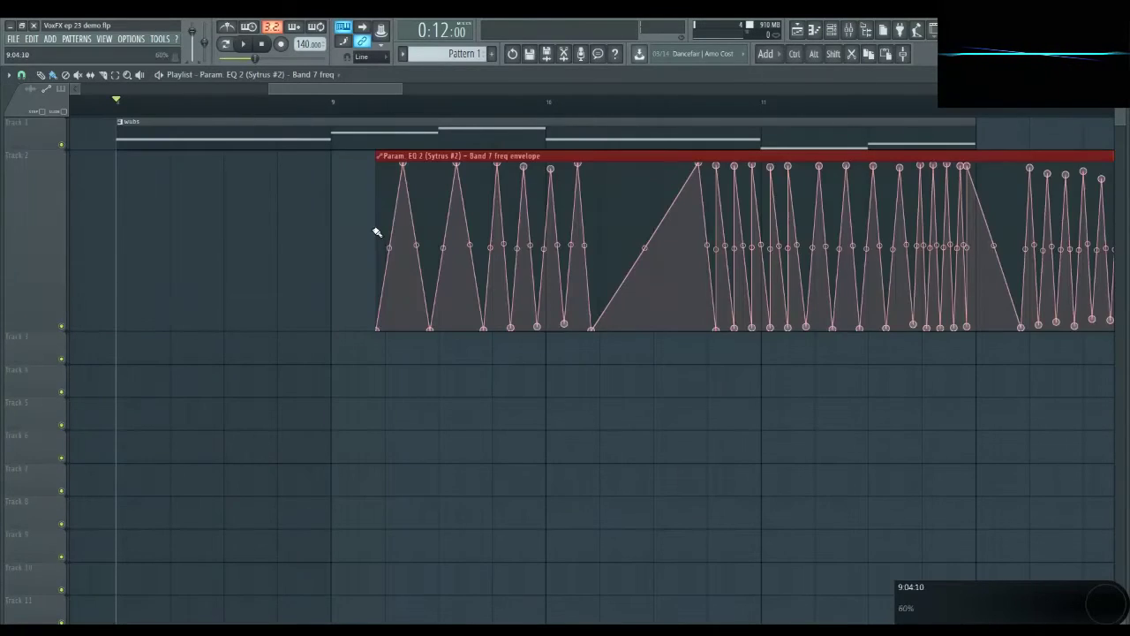
drag(537, 151, 275, 156)
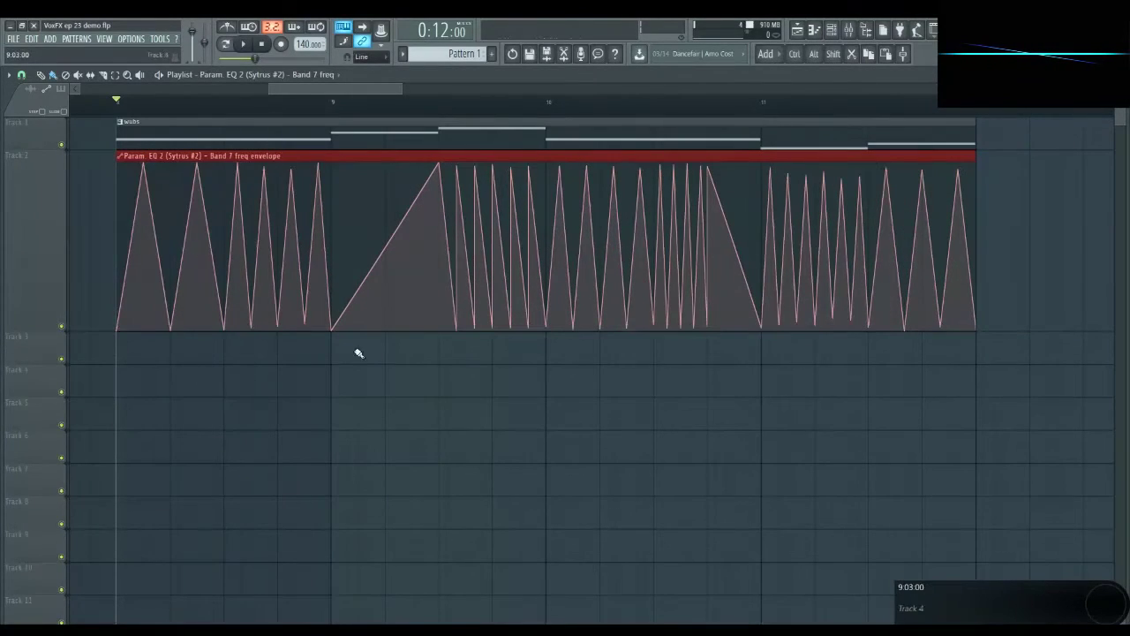
- Play back the wobble pattern together with its EQ band 7 frequency automation
mouse_move(383, 213)
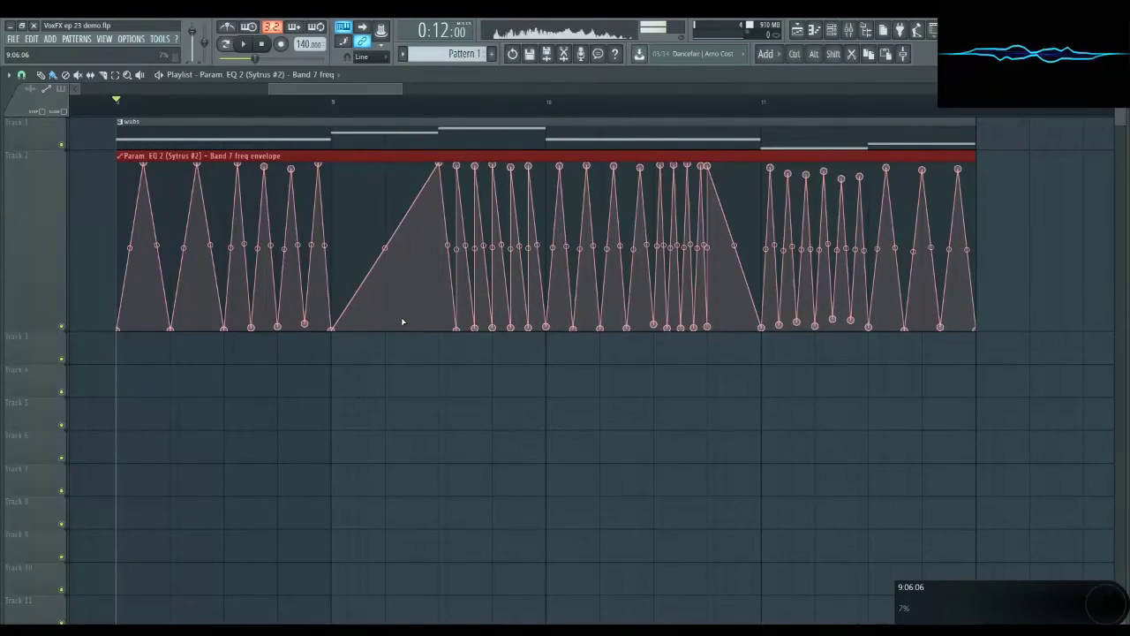
key(space)
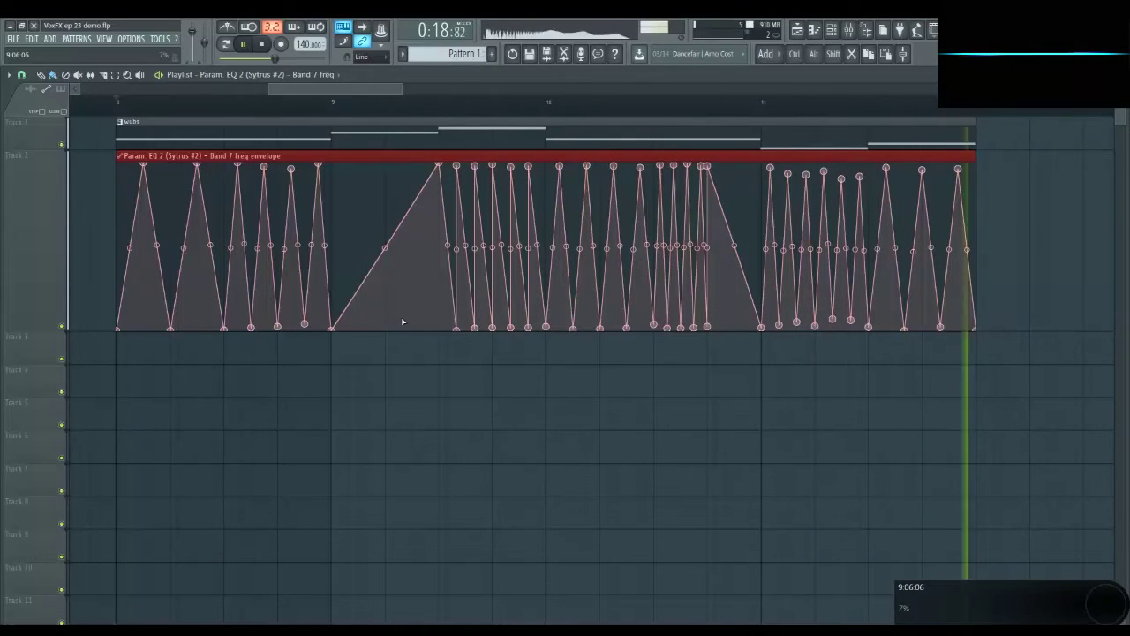
key(space)
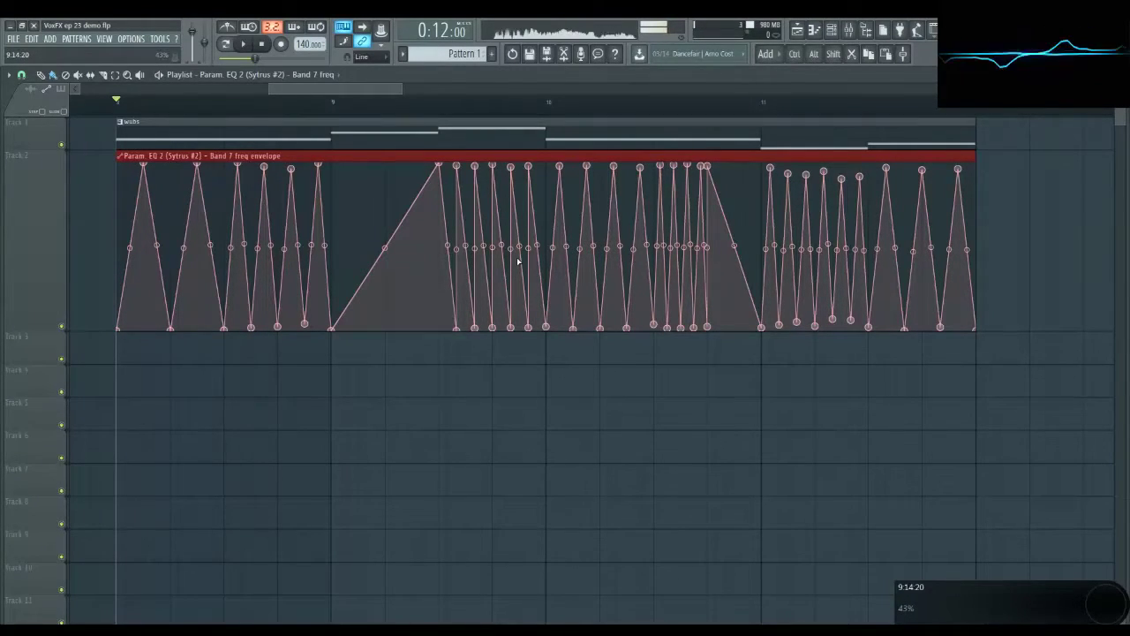
- Enable Maximus on the wobble mixer track and inspect its high and mid band curves during playback
key(F9)
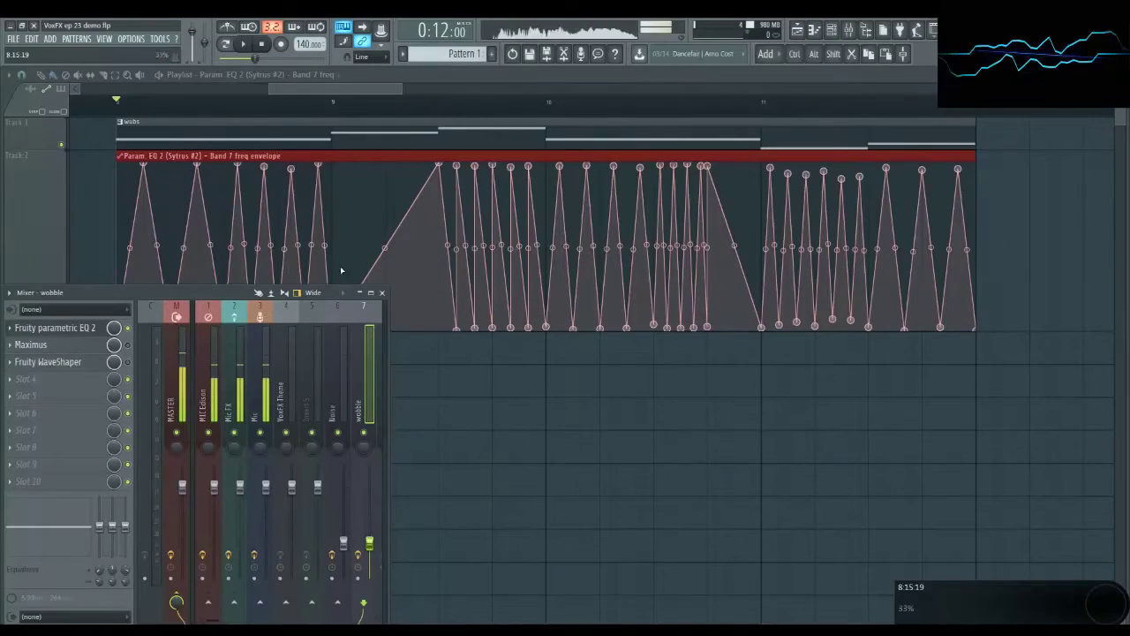
click(93, 349)
drag(288, 160, 607, 188)
click(128, 346)
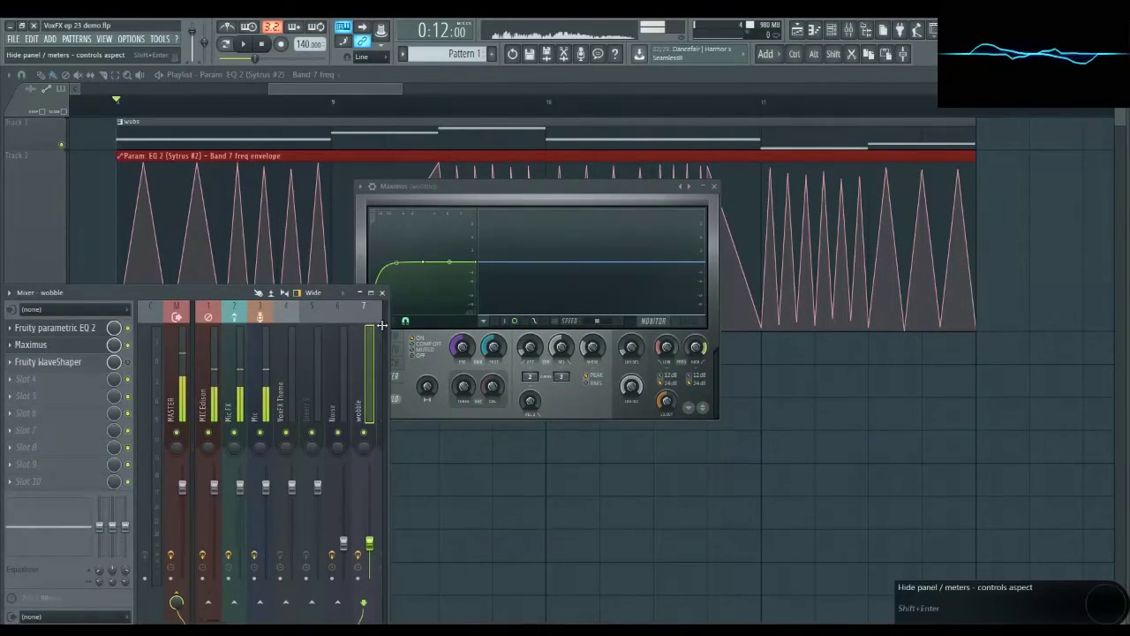
key(space)
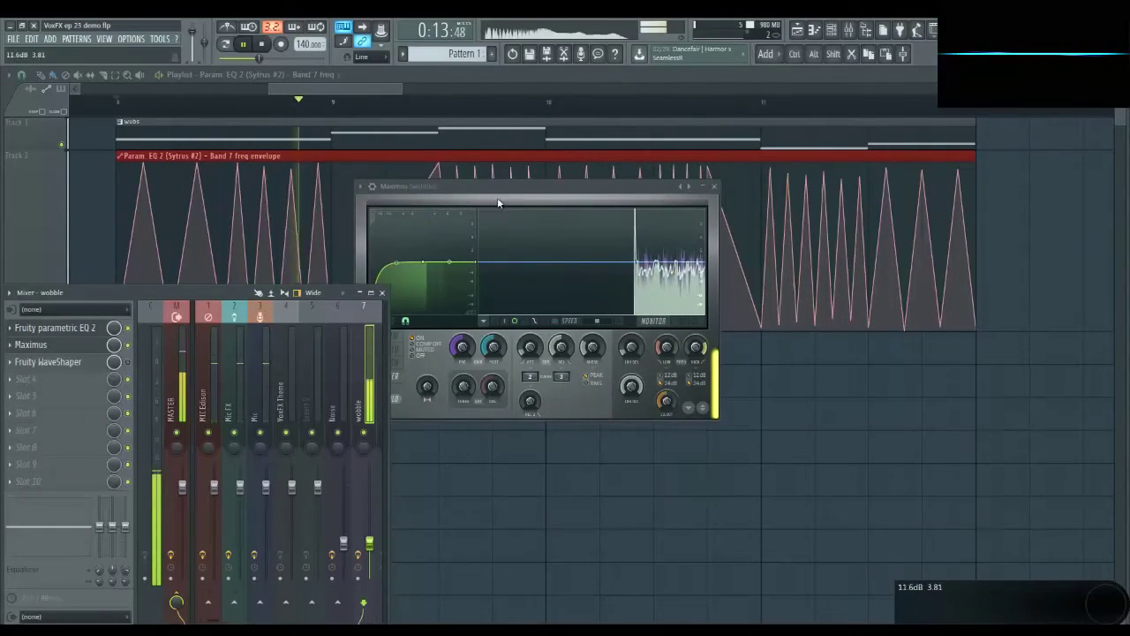
click(428, 268)
click(393, 351)
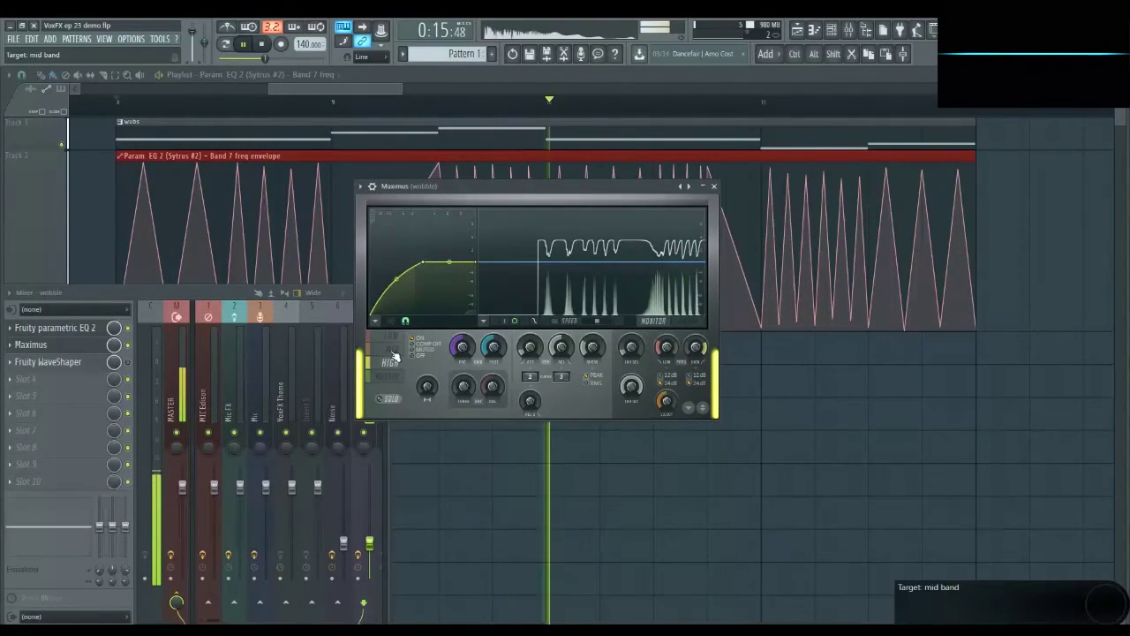
- Enable Fruity WaveShaper on the wobble track and check its curve and the automated parametric EQ 2 during playback
click(128, 362)
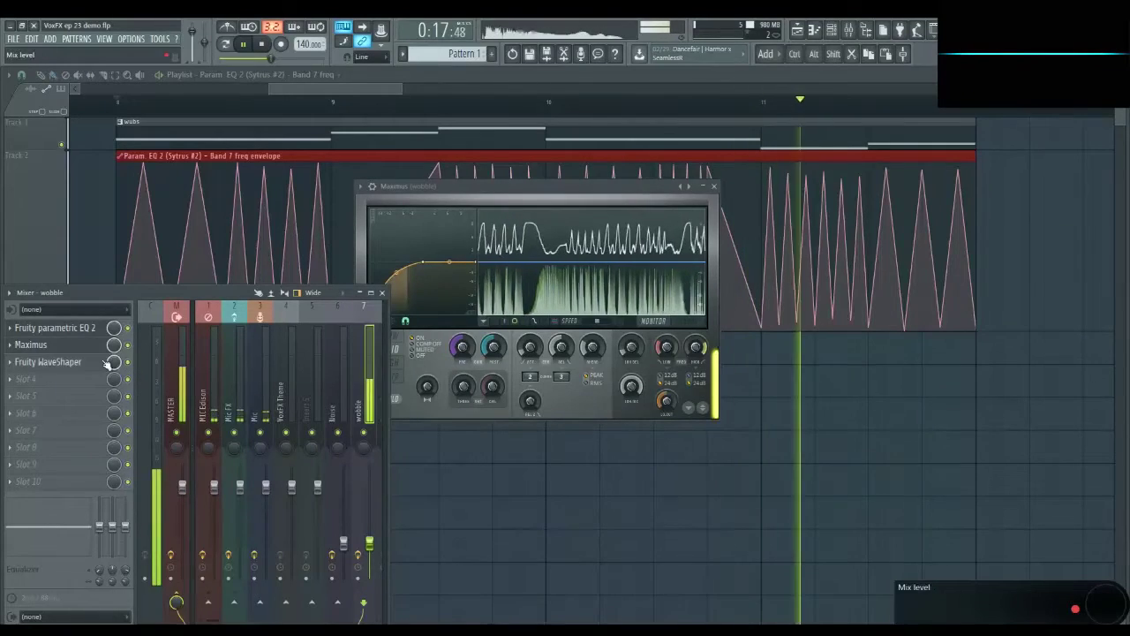
click(71, 362)
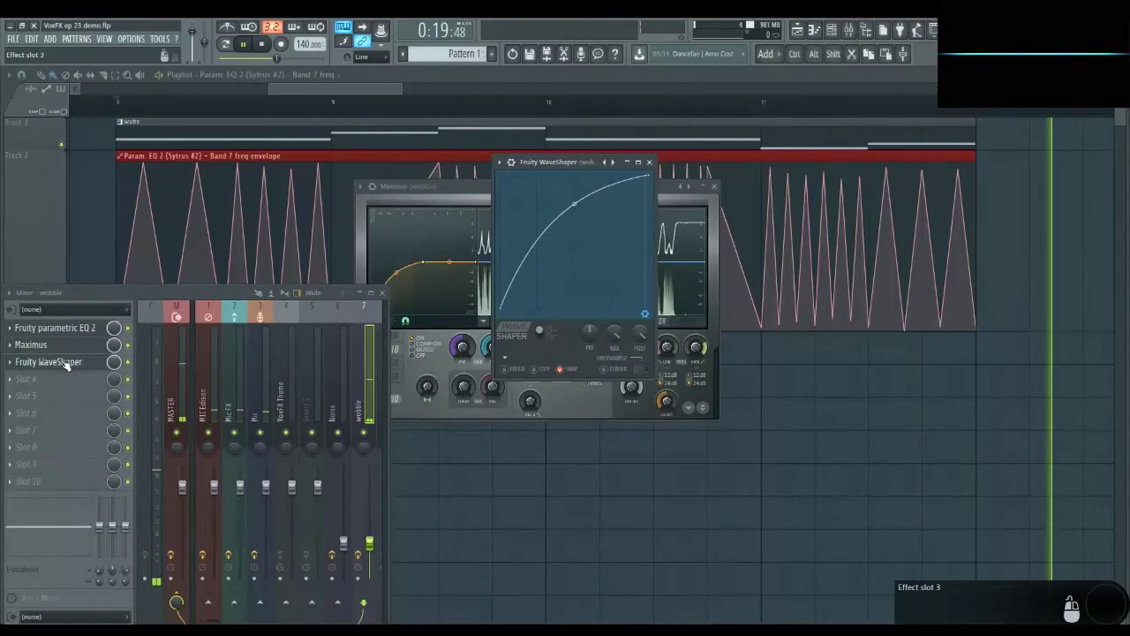
click(86, 328)
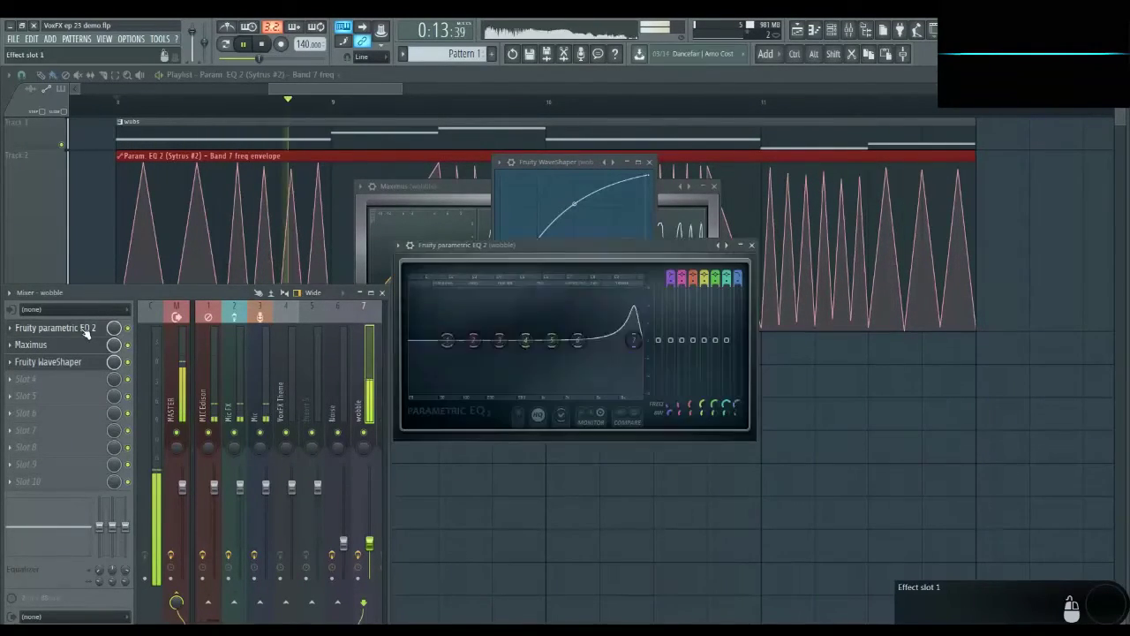
click(752, 246)
key(space)
key(alt+F12)
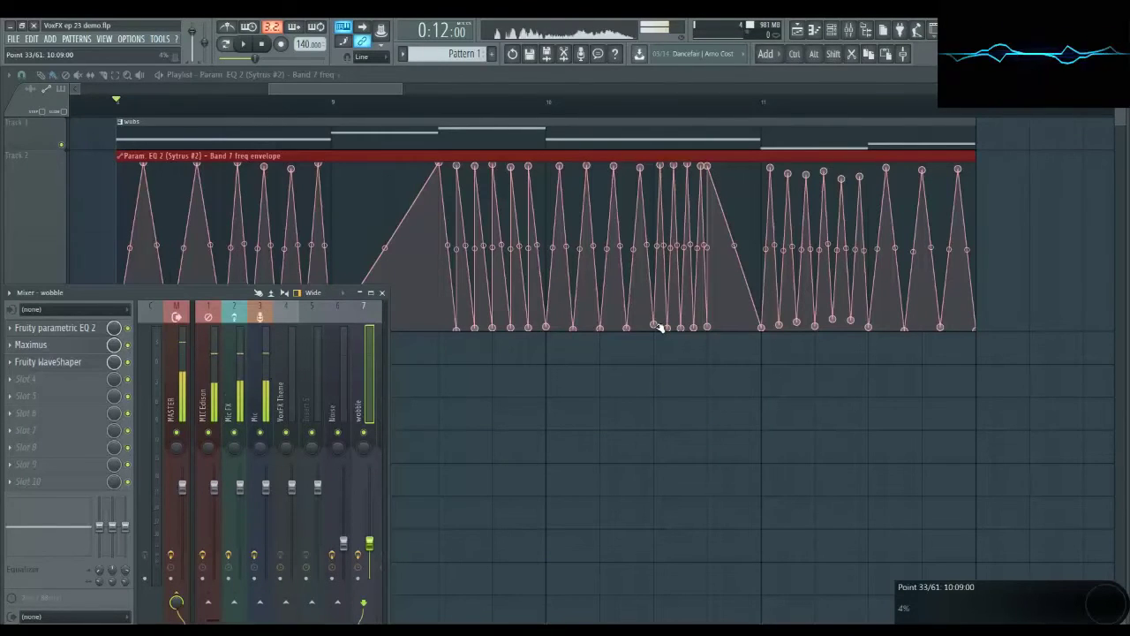
- Add unison voices to Sytrus #2 by raising its unison order, then audition a note and play the wobble back
key(F6)
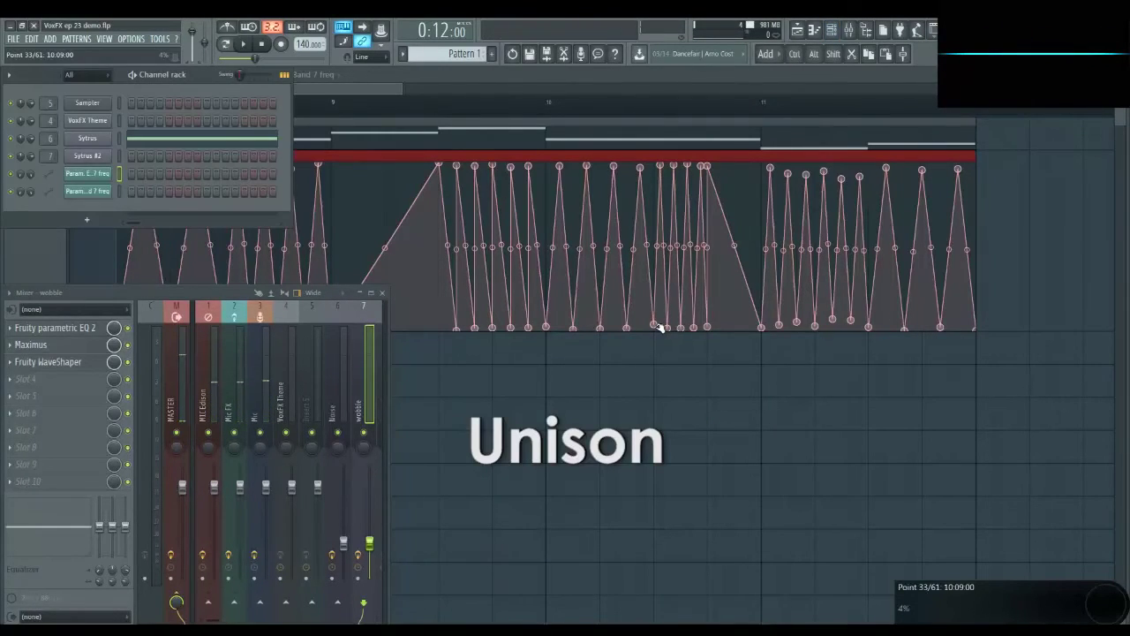
click(87, 155)
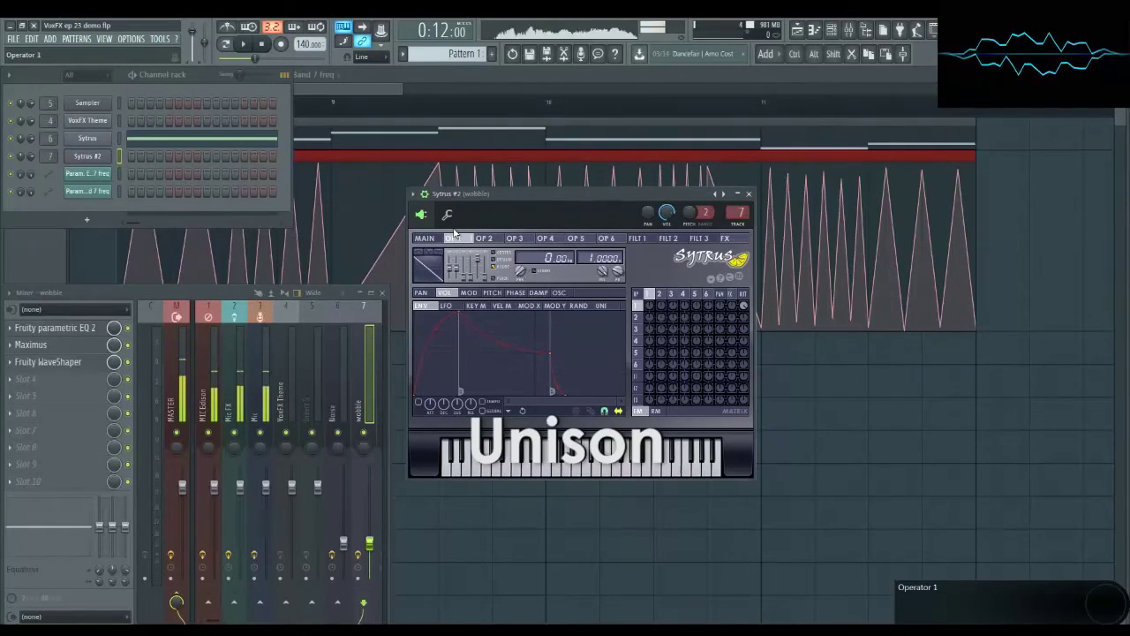
click(423, 239)
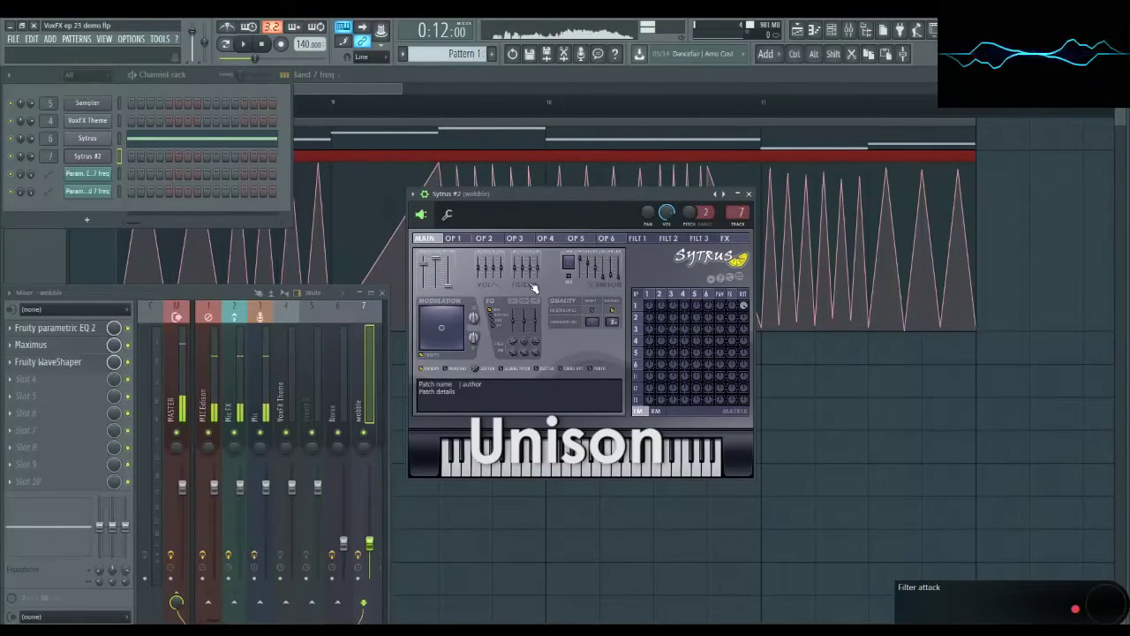
click(584, 258)
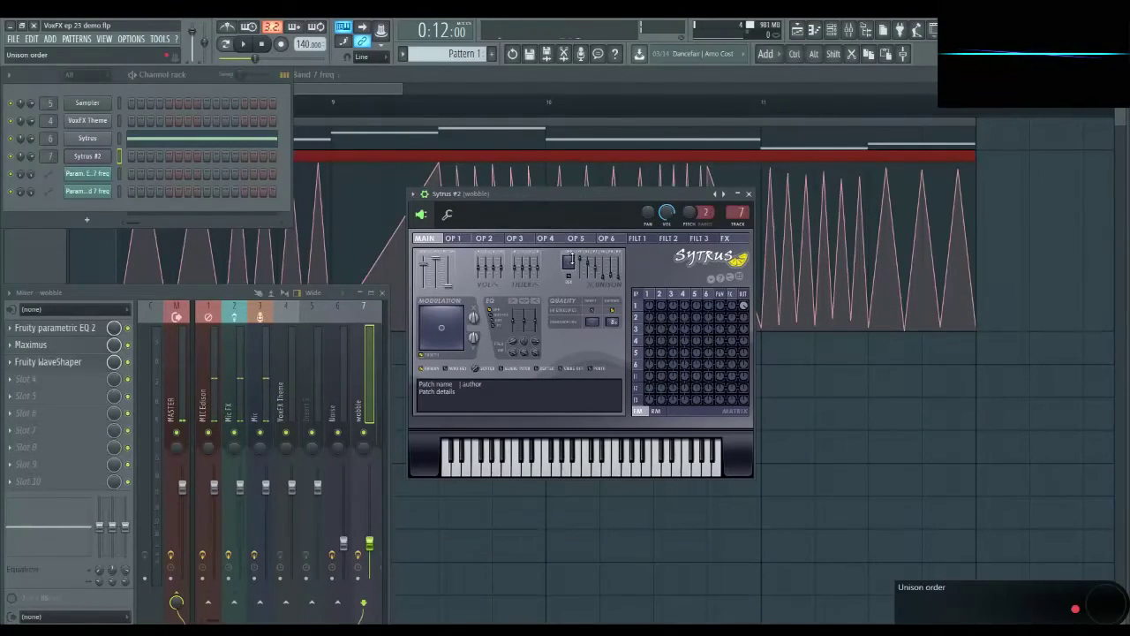
key(q)
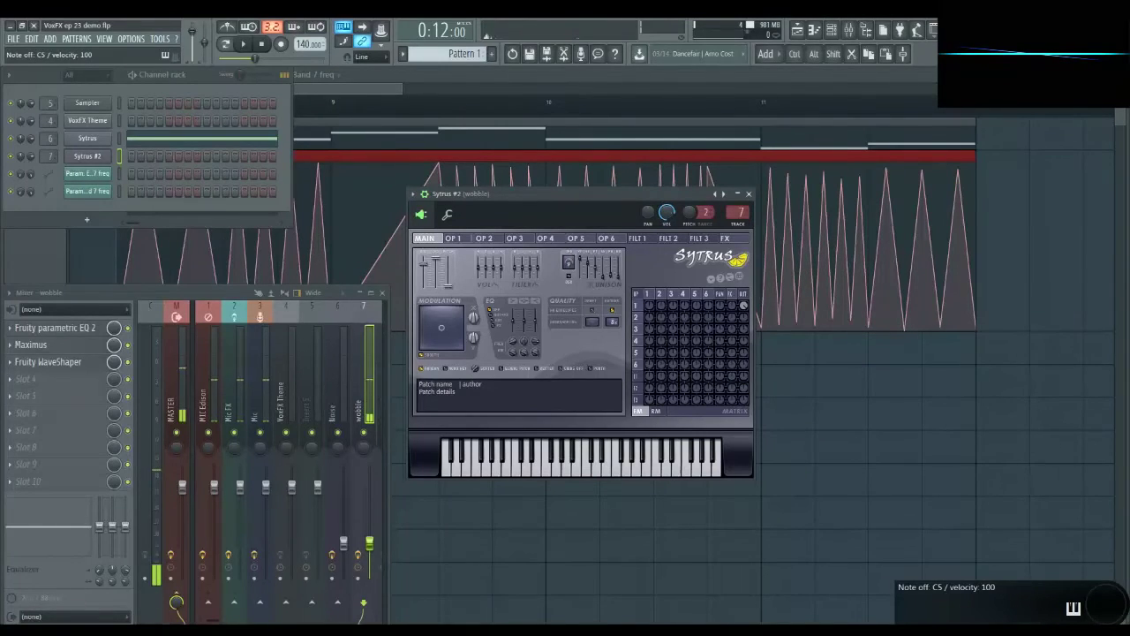
key(space)
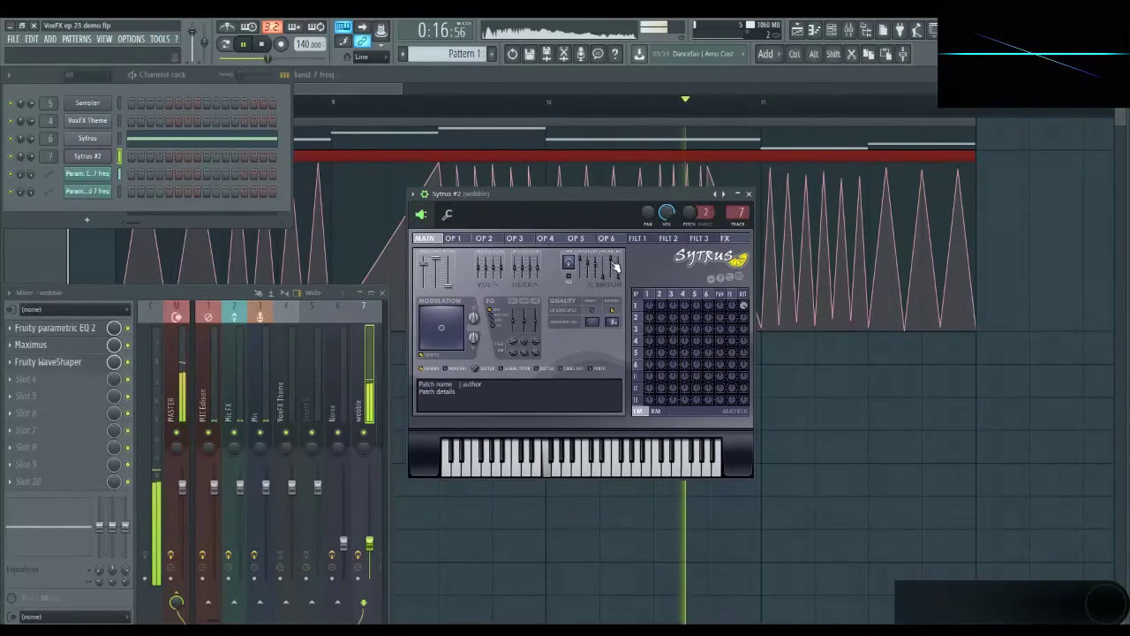
key(space)
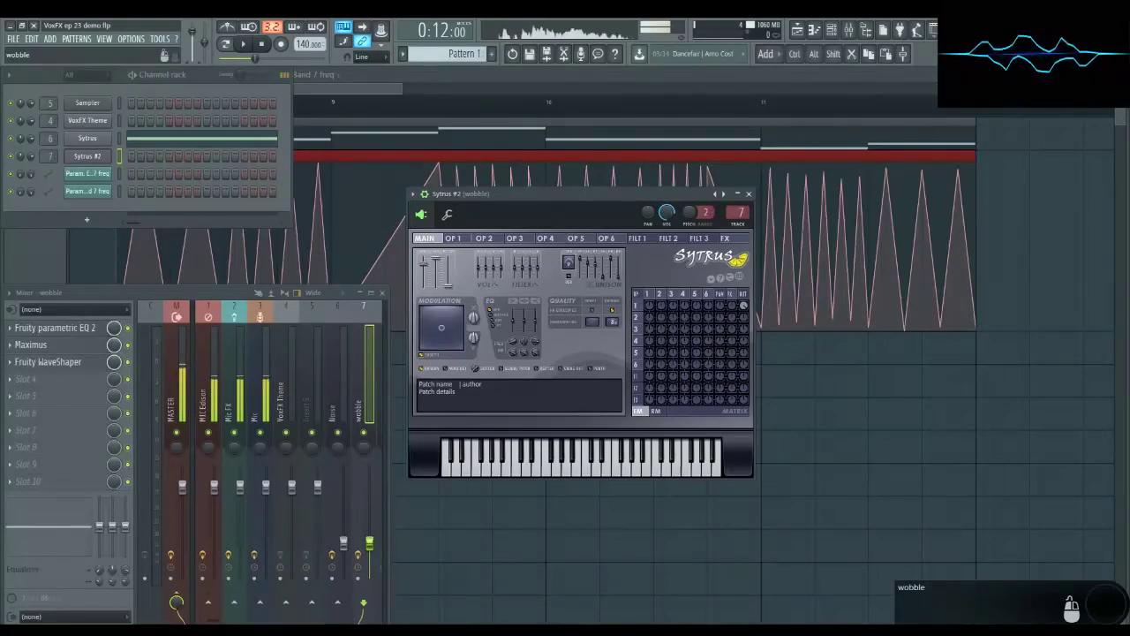
click(355, 629)
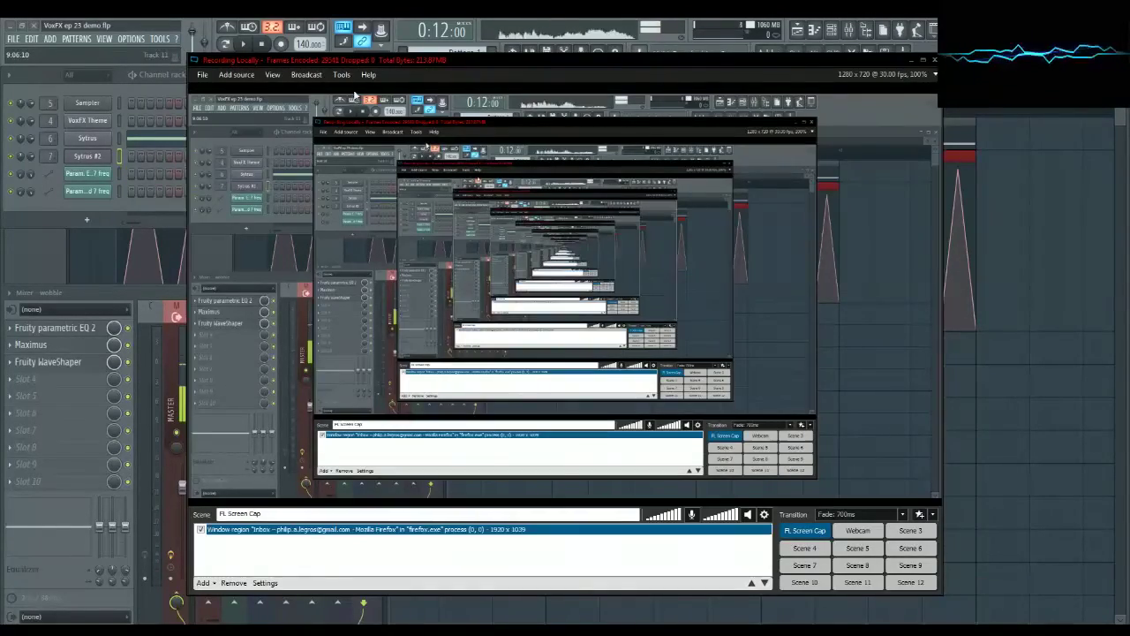